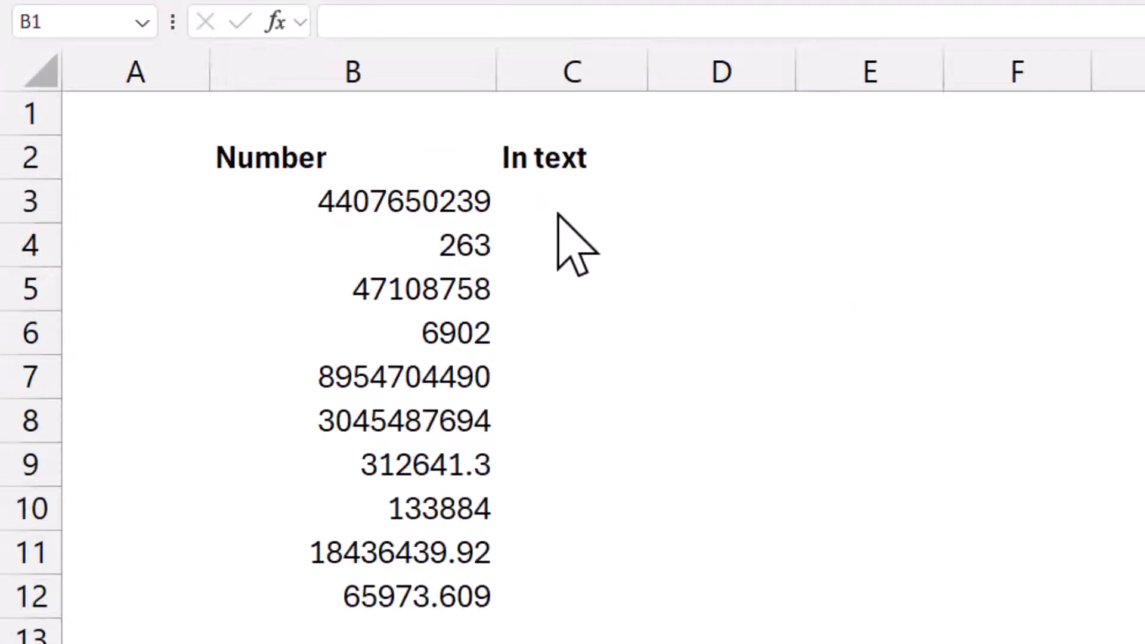
{"action": "left_click", "coordinate": [581, 200]}
{"action": "type", "text": "=bah"}
{"action": "key", "text": "Tab"}
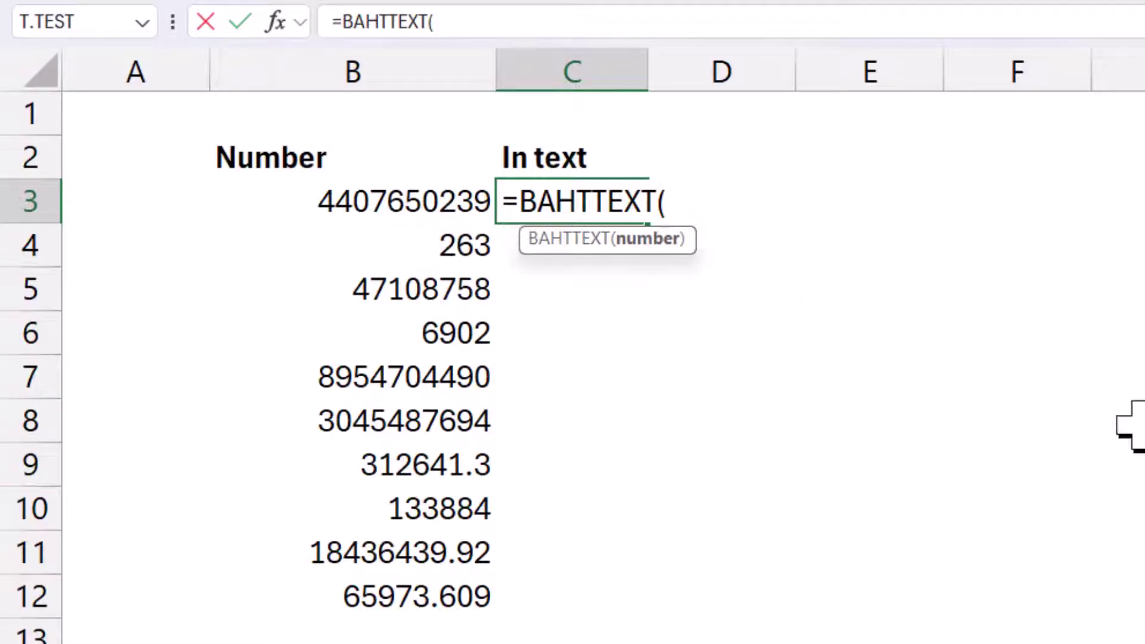
{"action": "key", "text": "Left"}
{"action": "type", "text": ")"}
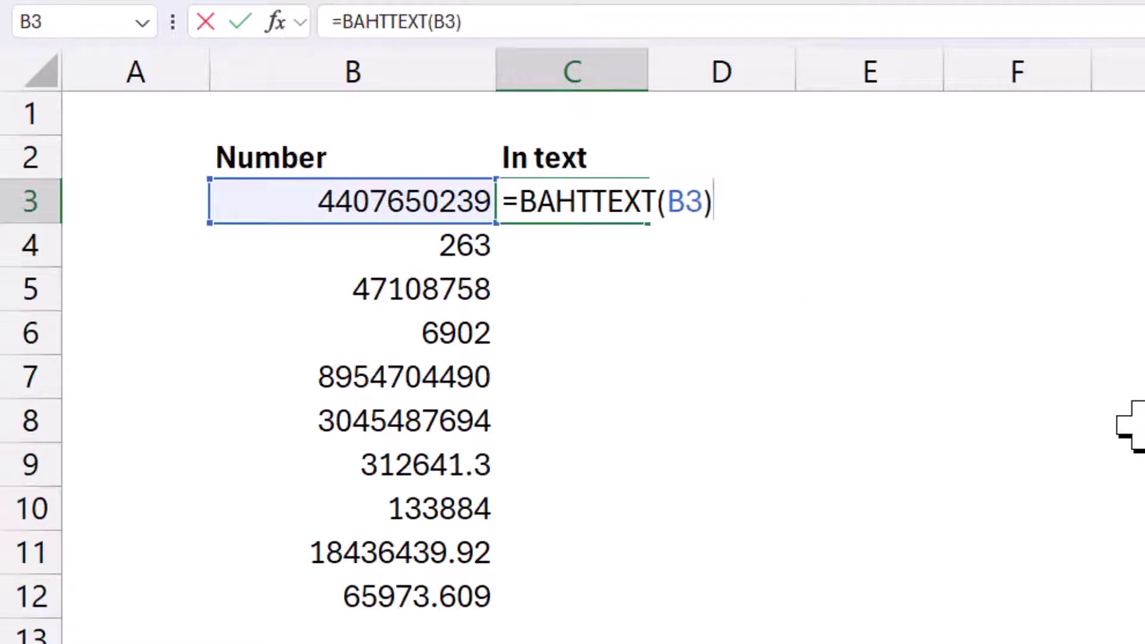
{"action": "key", "text": "Return"}
{"action": "key", "text": "Up"}
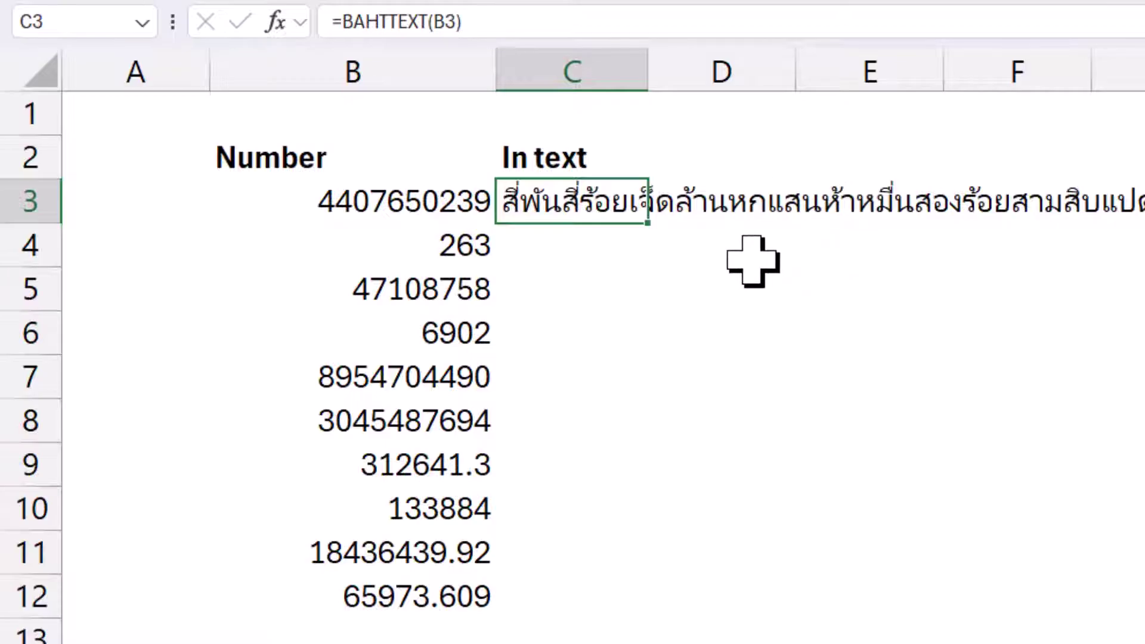
Step: Enter =TRANSLATE(C3) in E4 to render C3's Thai baht text in English words
{"action": "left_click", "coordinate": [862, 253]}
{"action": "type", "text": "=tran"}
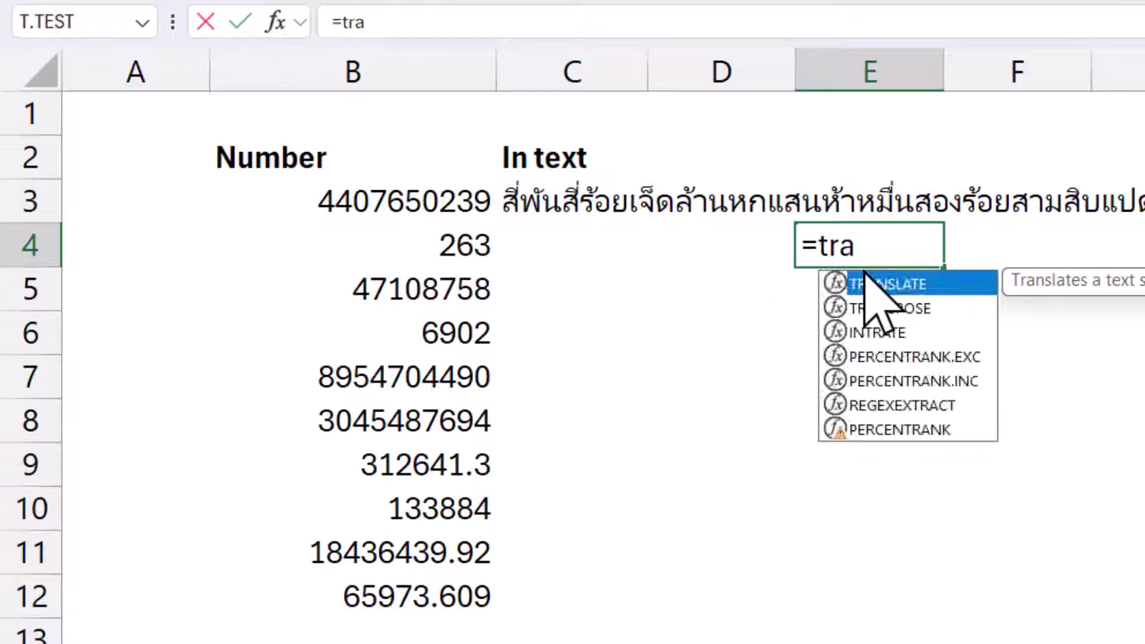
{"action": "double_click", "coordinate": [866, 272]}
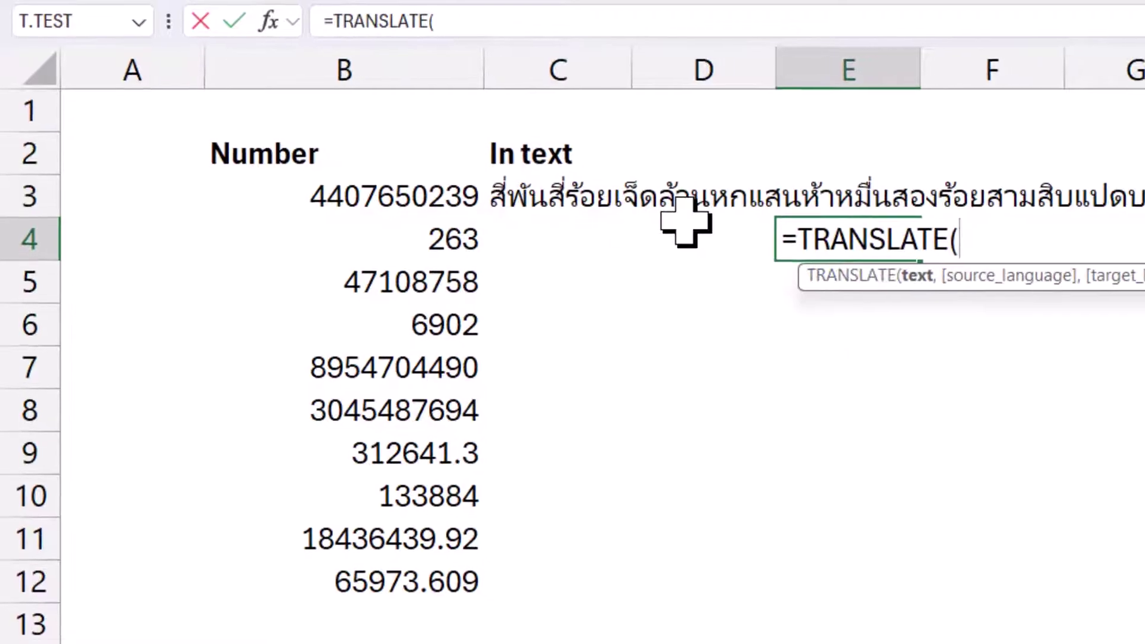
{"action": "left_click", "coordinate": [575, 206]}
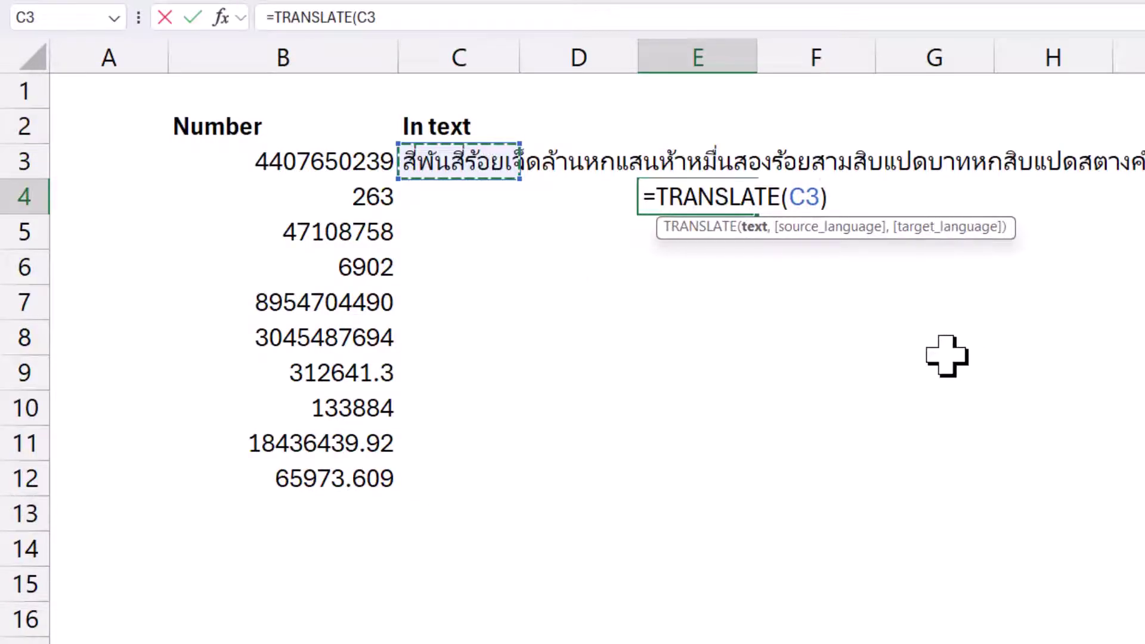
{"action": "type", "text": ")"}
{"action": "key", "text": "Return"}
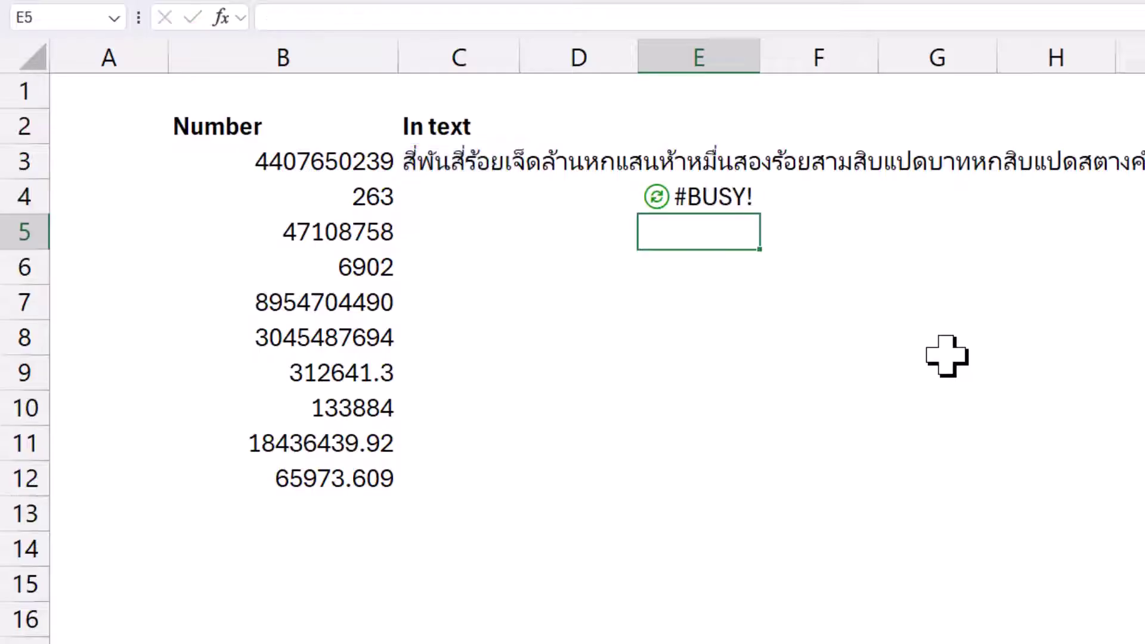
{"action": "key", "text": "Up"}
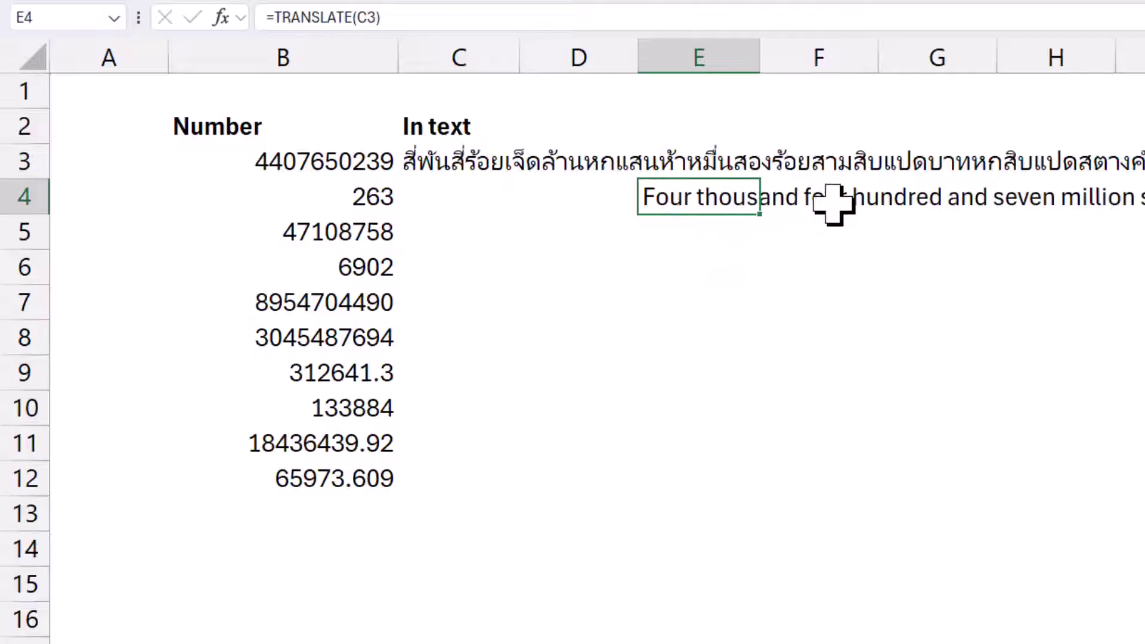
Step: Give B3's number thousands separators with Ctrl+Shift+1
{"action": "left_click", "coordinate": [356, 167]}
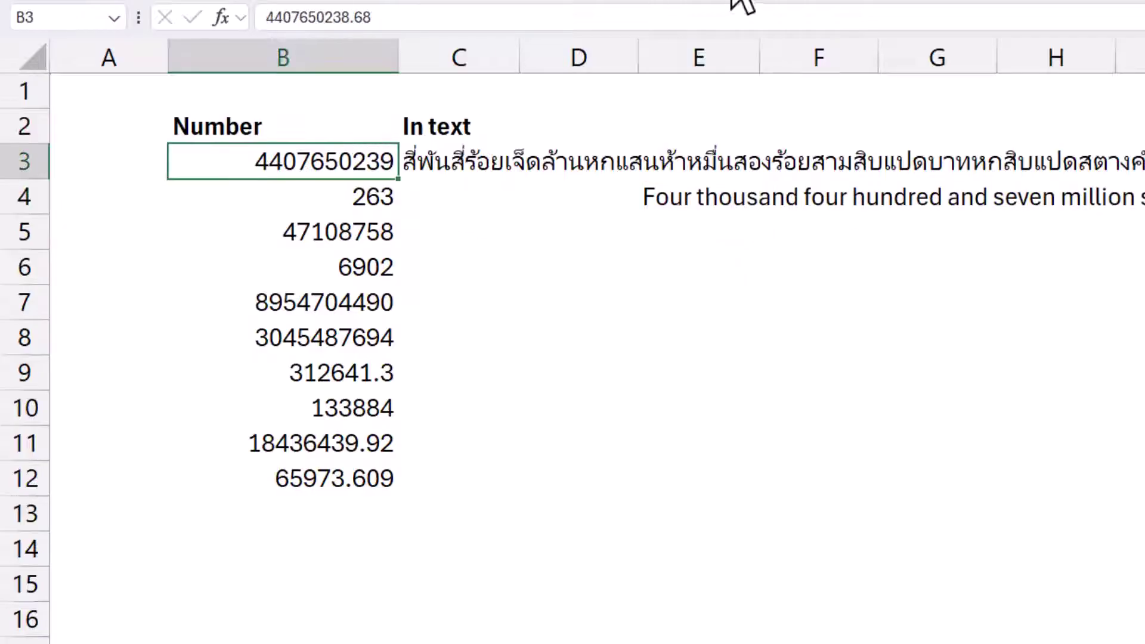
{"action": "key", "text": "ctrl+shift+1"}
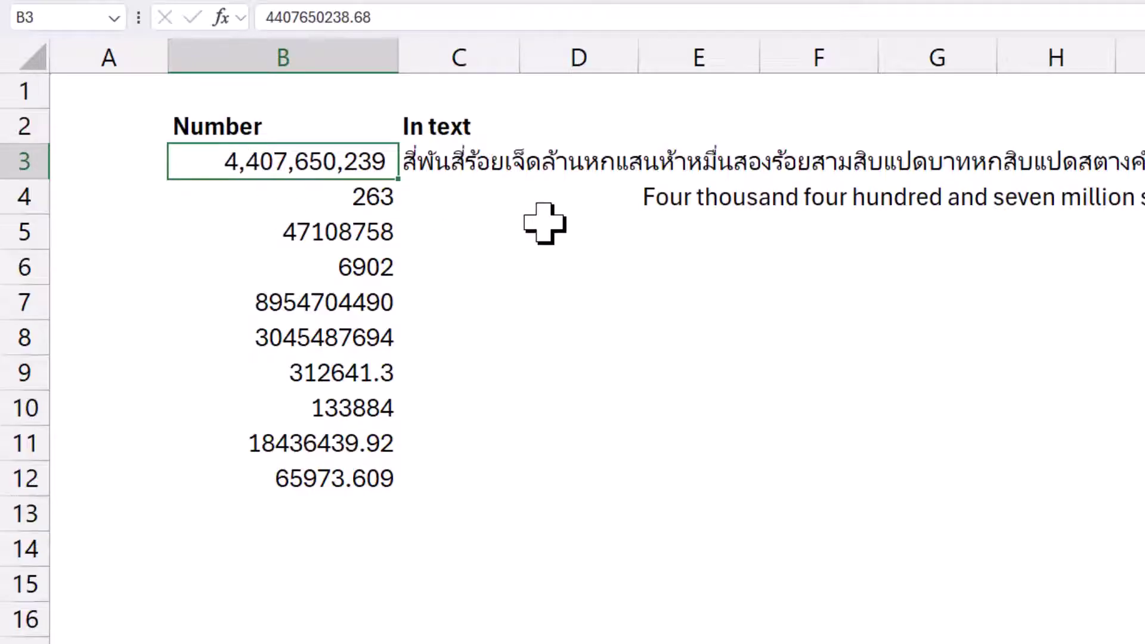
{"action": "left_click", "coordinate": [654, 199]}
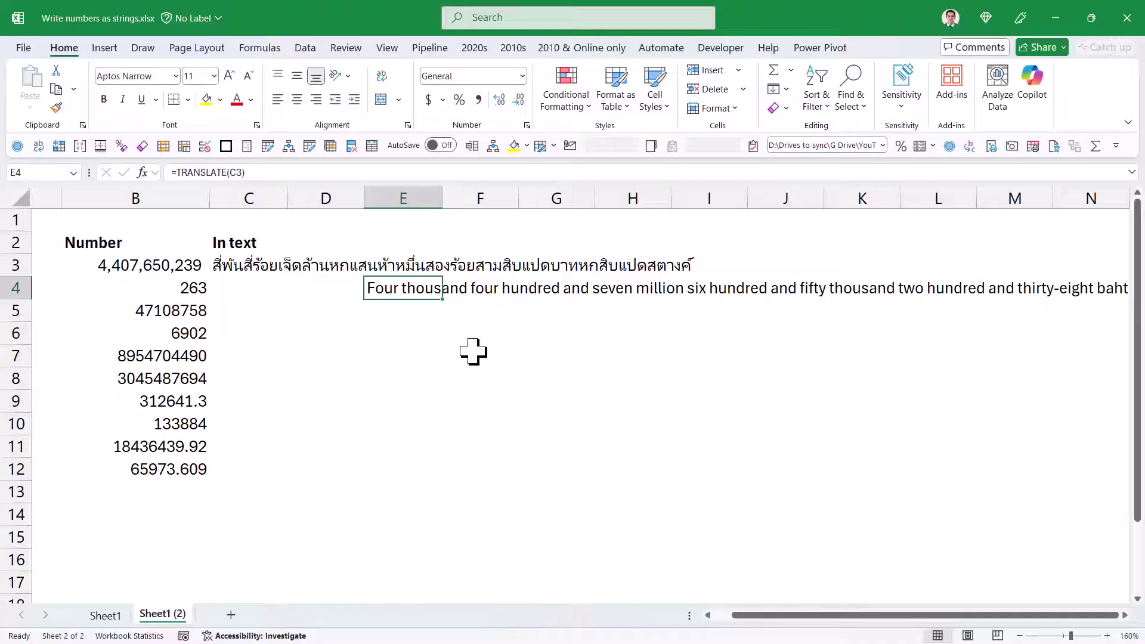
Step: Delete the translation formula from E4
{"action": "key", "text": "Delete"}
{"action": "key", "text": "Left"}
{"action": "key", "text": "Left"}
{"action": "key", "text": "Up"}
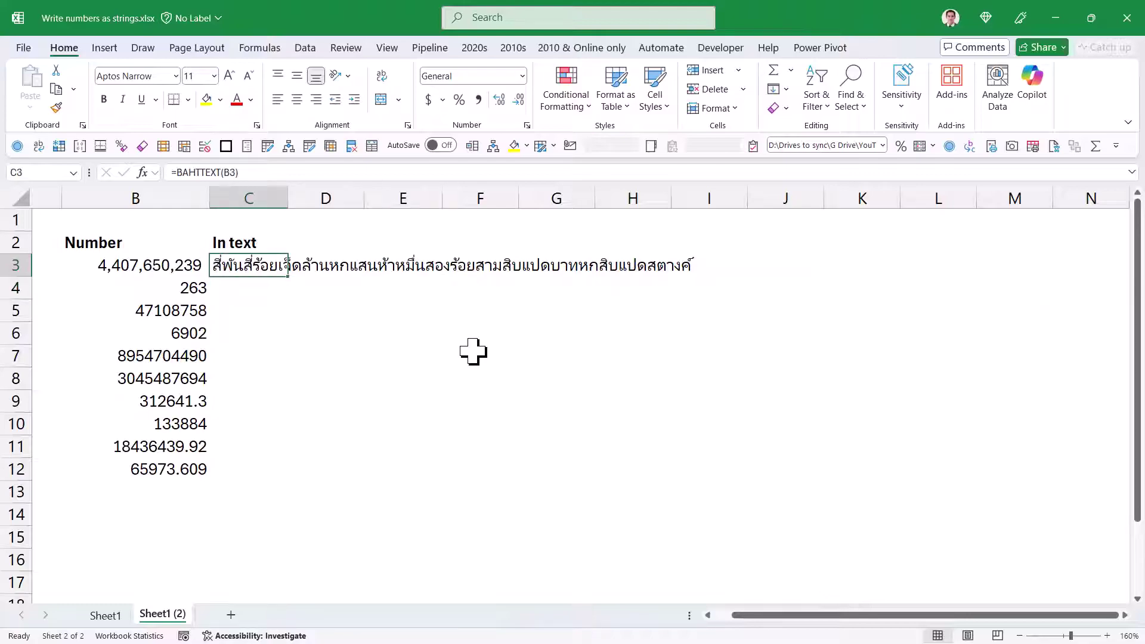
Step: Enter =TRANSLATE(BAHTTEXT(B4)) in C4 so 263 reads 'Two hundred and sixty-three baht'
{"action": "key", "text": "Down"}
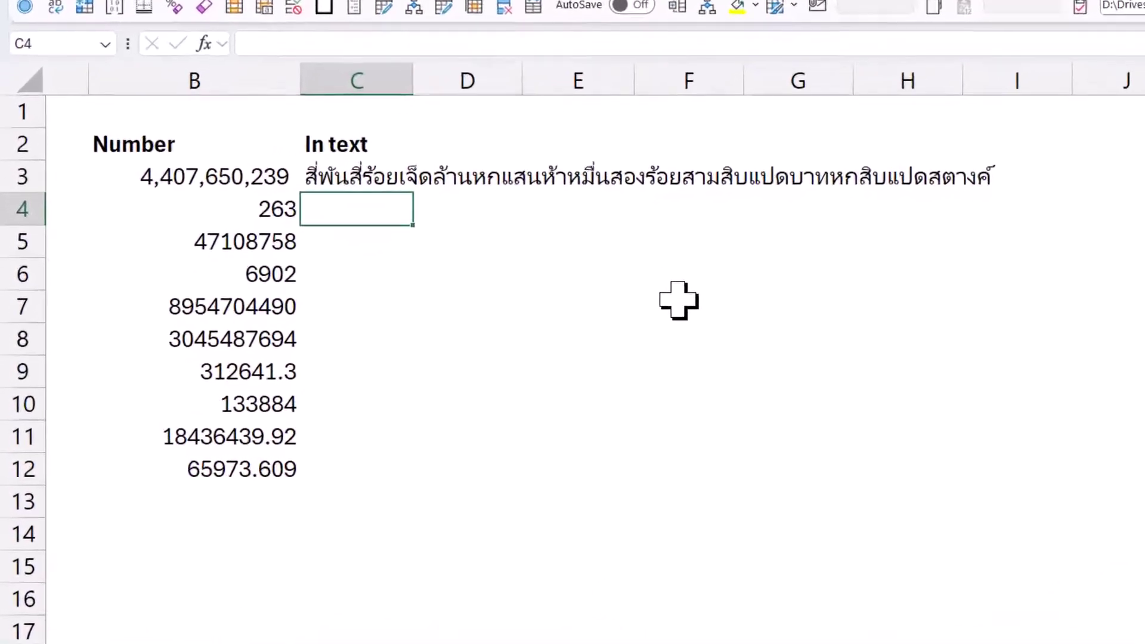
{"action": "type", "text": "="}
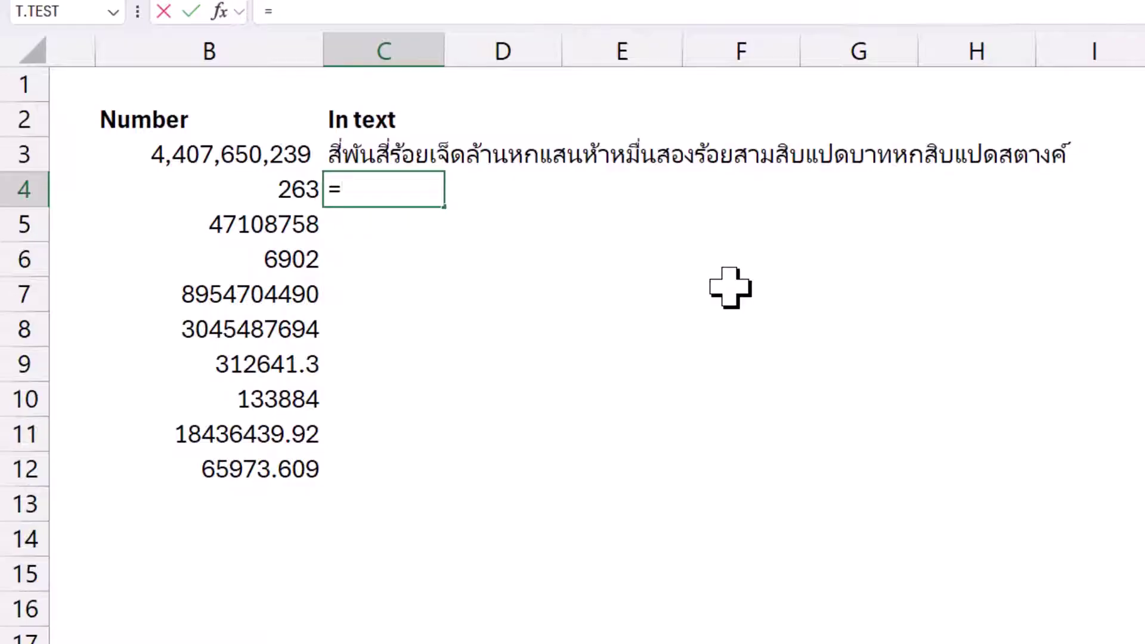
{"action": "type", "text": "tran"}
{"action": "key", "text": "Tab"}
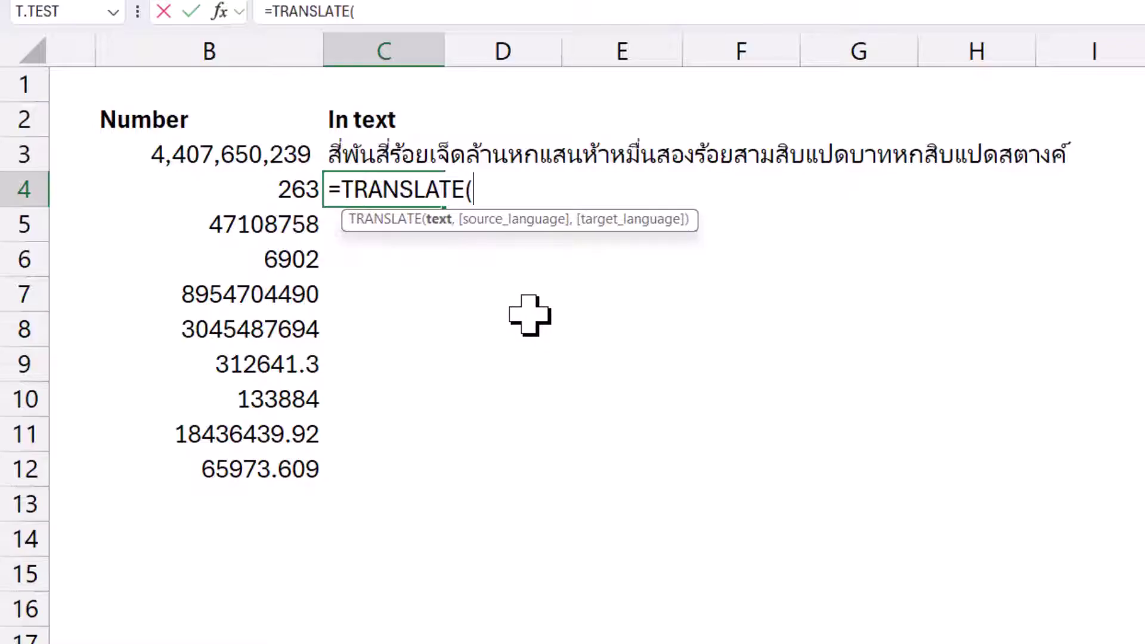
{"action": "type", "text": "bah"}
{"action": "key", "text": "Tab"}
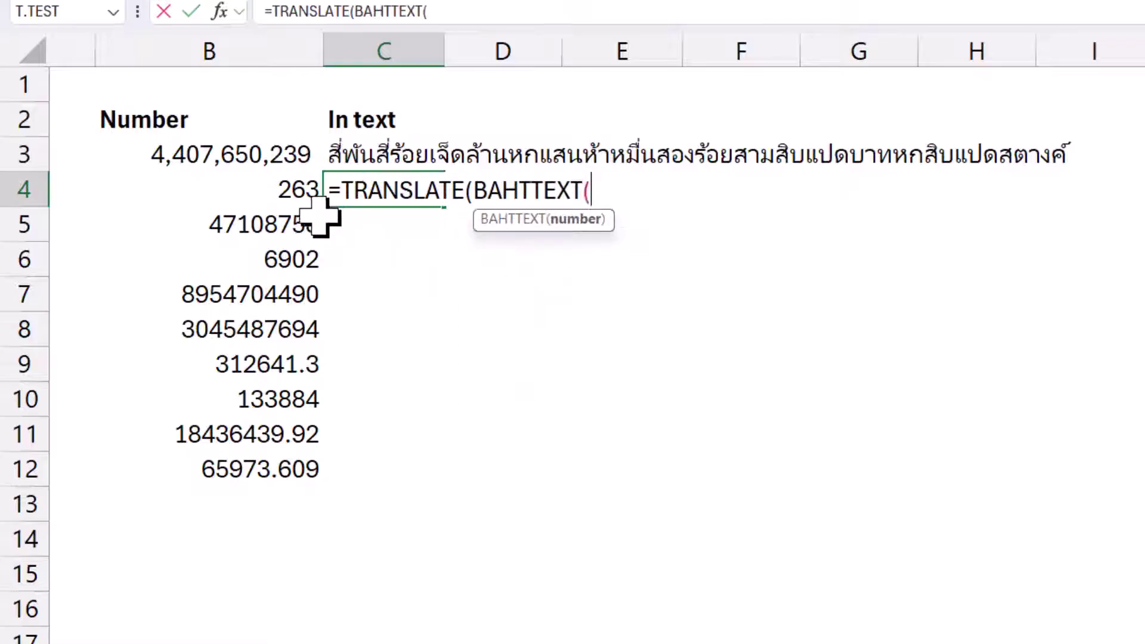
{"action": "left_click", "coordinate": [269, 186]}
{"action": "type", "text": ")"}
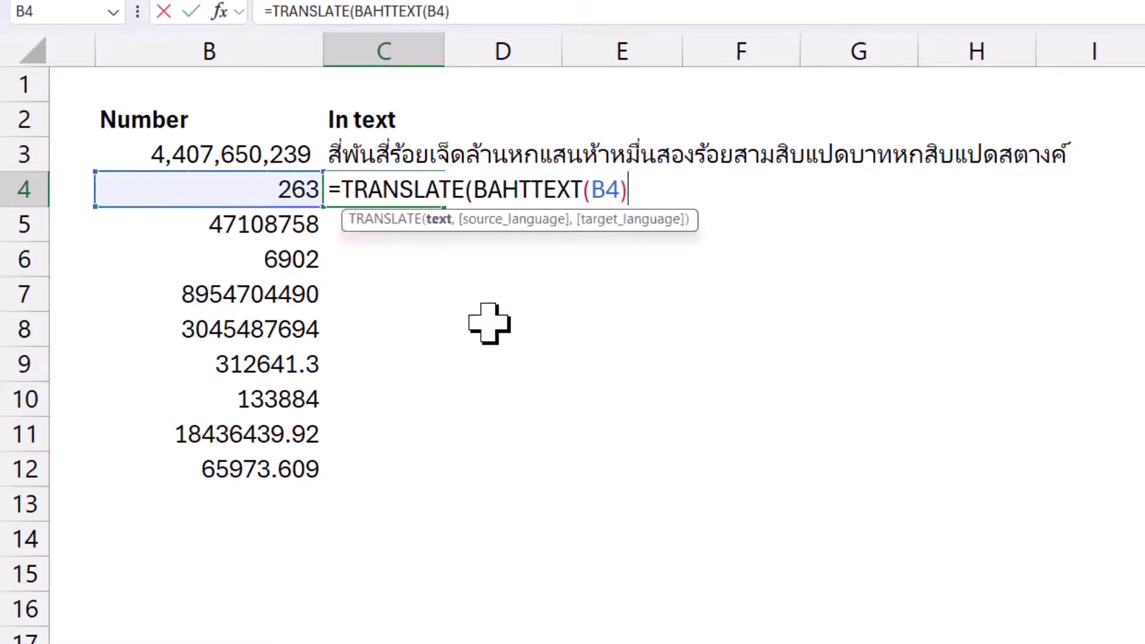
{"action": "type", "text": ")"}
{"action": "key", "text": "Return"}
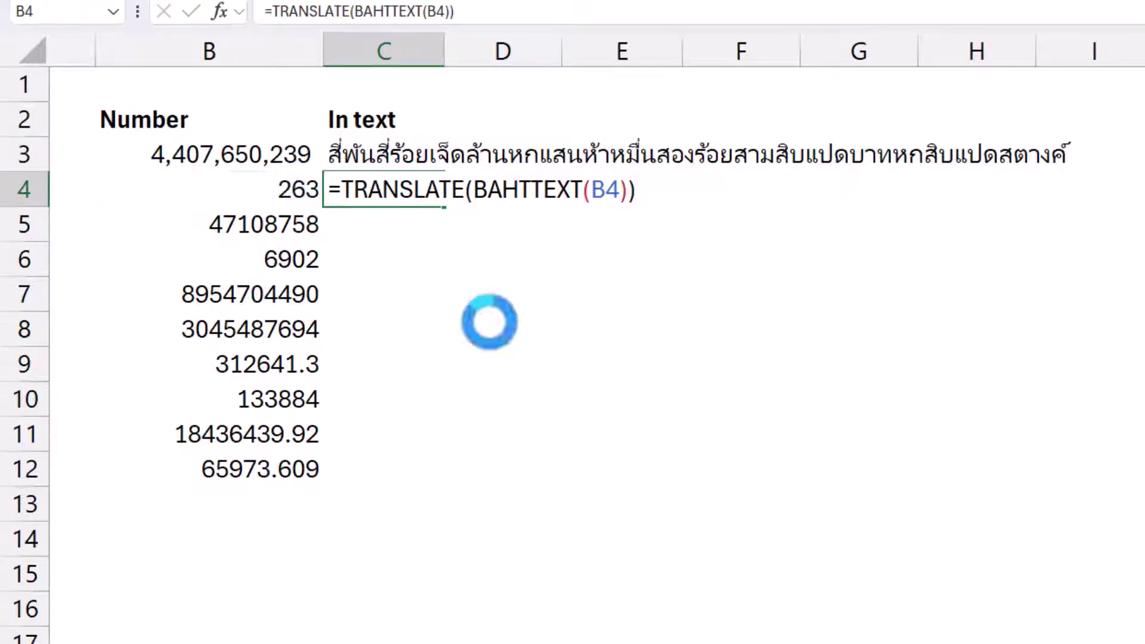
{"action": "key", "text": "Up"}
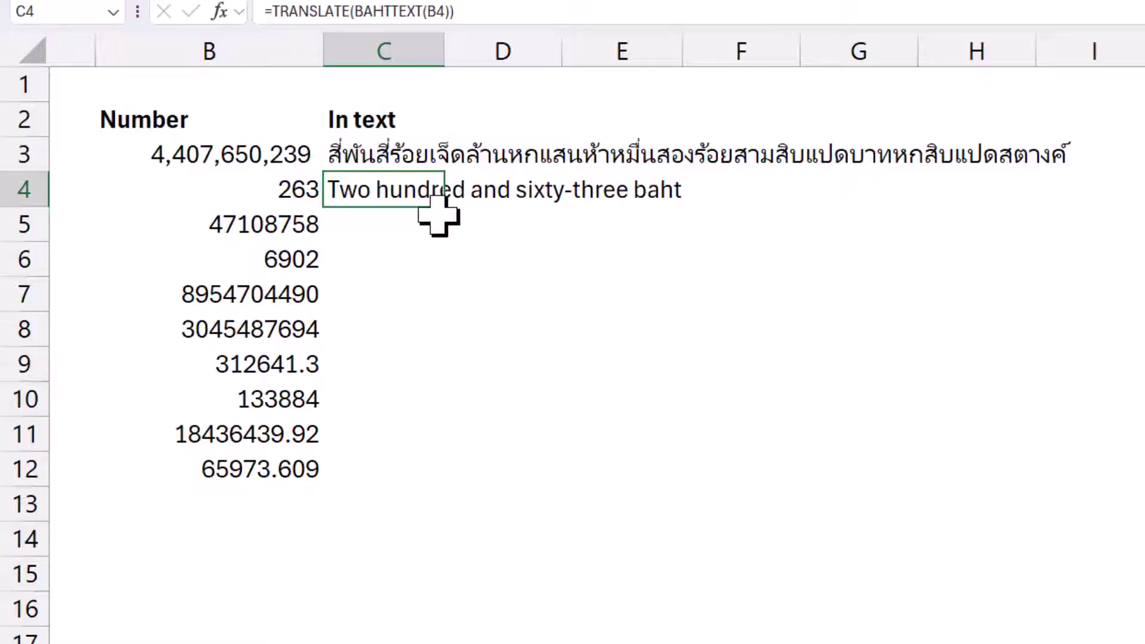
Step: Fill C4's TRANSLATE(BAHTTEXT()) formula down to C12 and check the copies in rows 9–11
{"action": "left_click_drag", "start_coordinate": [448, 208], "coordinate": [445, 487]}
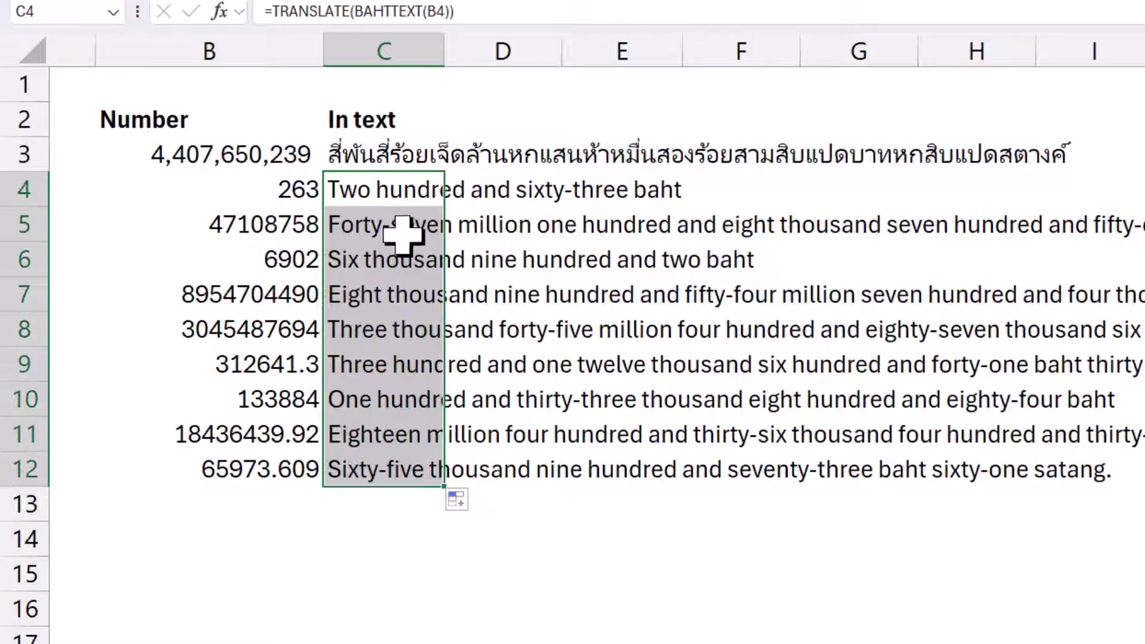
{"action": "left_click", "coordinate": [346, 368]}
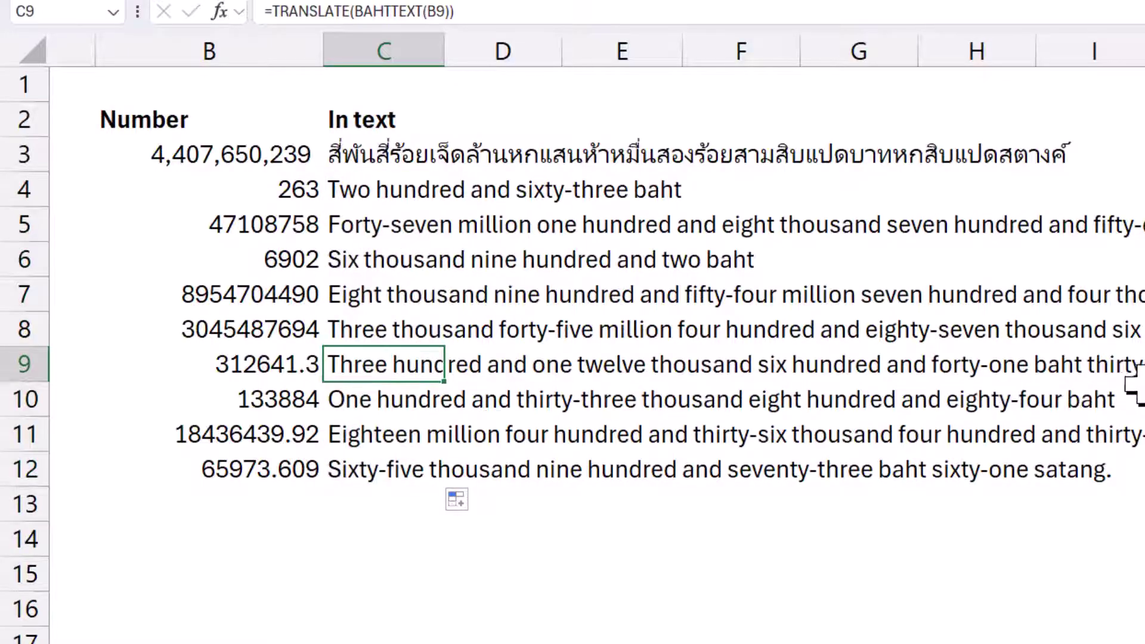
{"action": "left_click", "coordinate": [378, 396]}
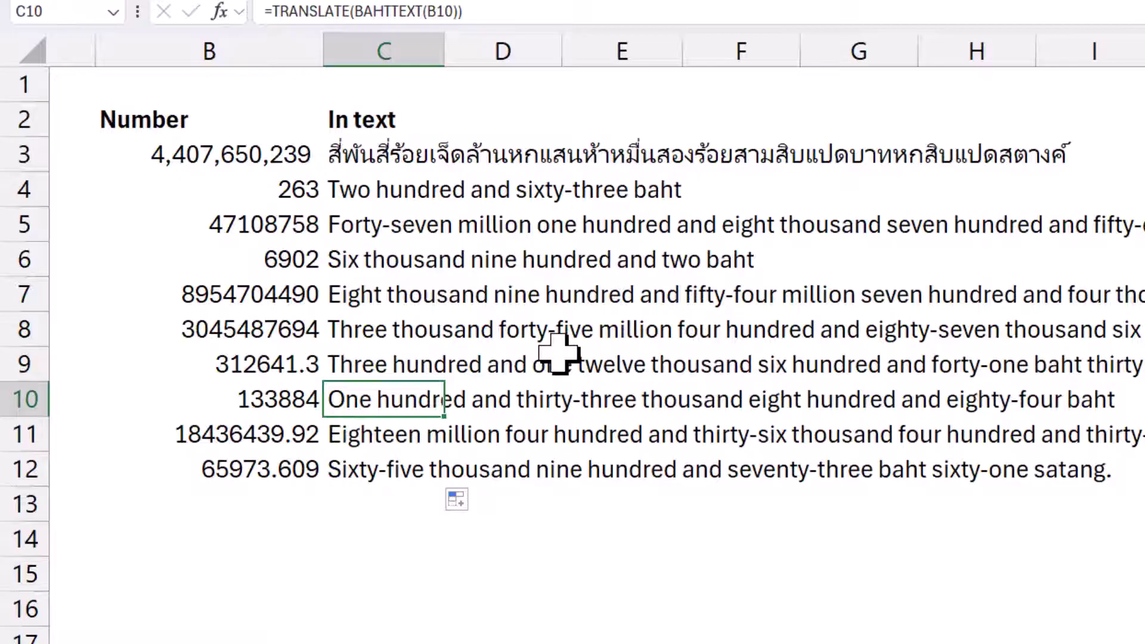
{"action": "key", "text": "Down"}
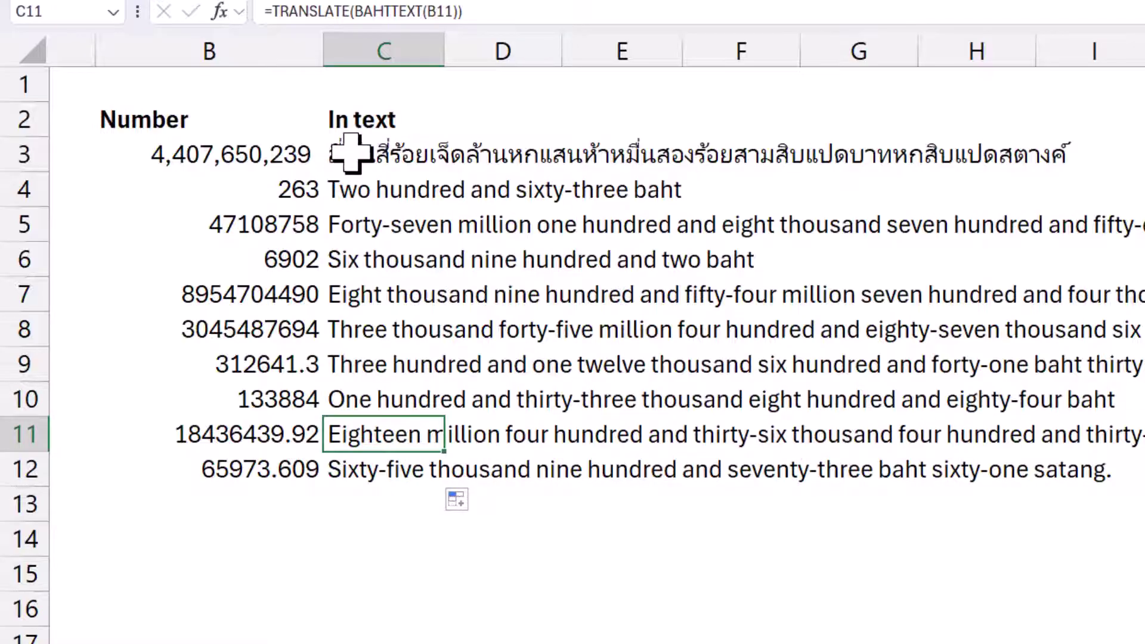
{"action": "left_click", "coordinate": [359, 186]}
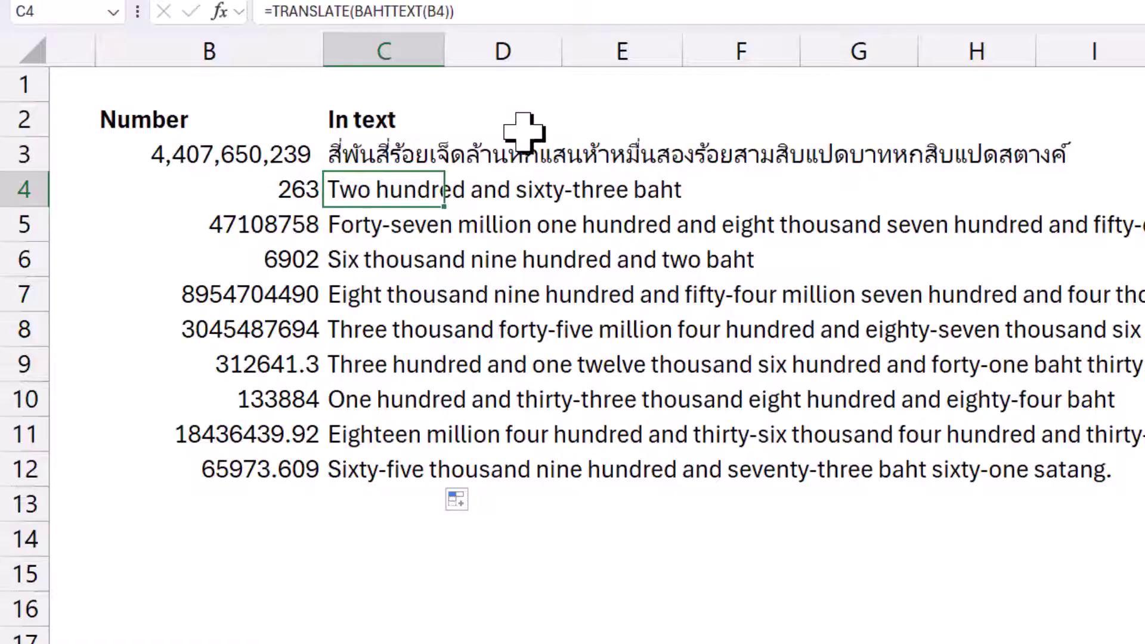
Step: Wrap C4's formula in TEXTBEFORE with a space as the delimiter
{"action": "left_click", "coordinate": [272, 12]}
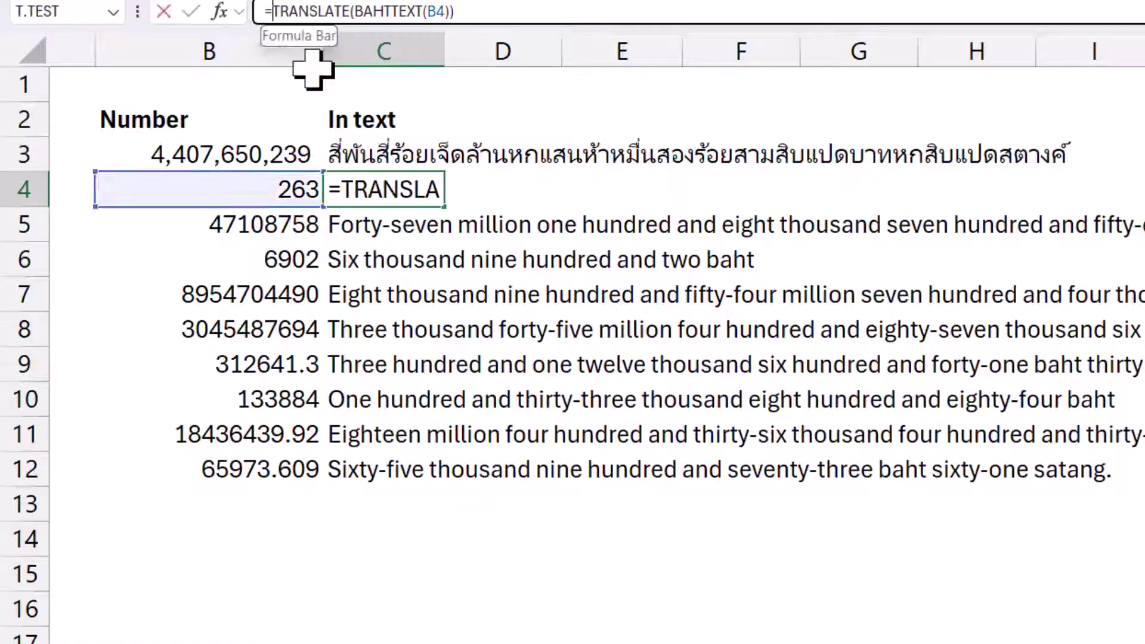
{"action": "key", "text": "ctrl+Return"}
{"action": "double_click", "coordinate": [358, 189]}
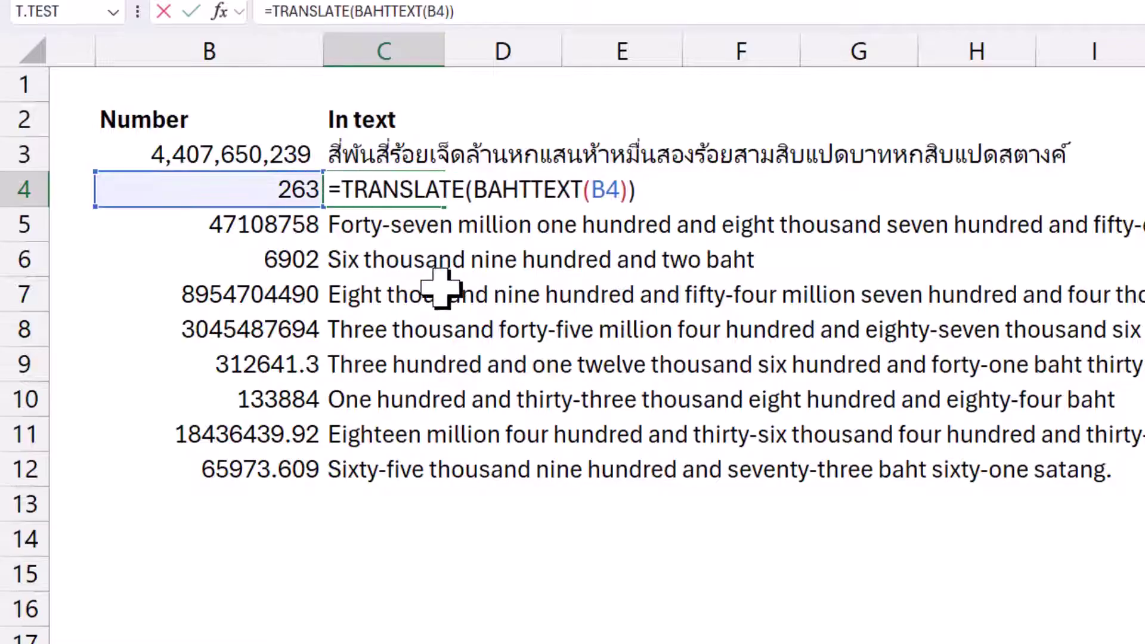
{"action": "type", "text": "textb"}
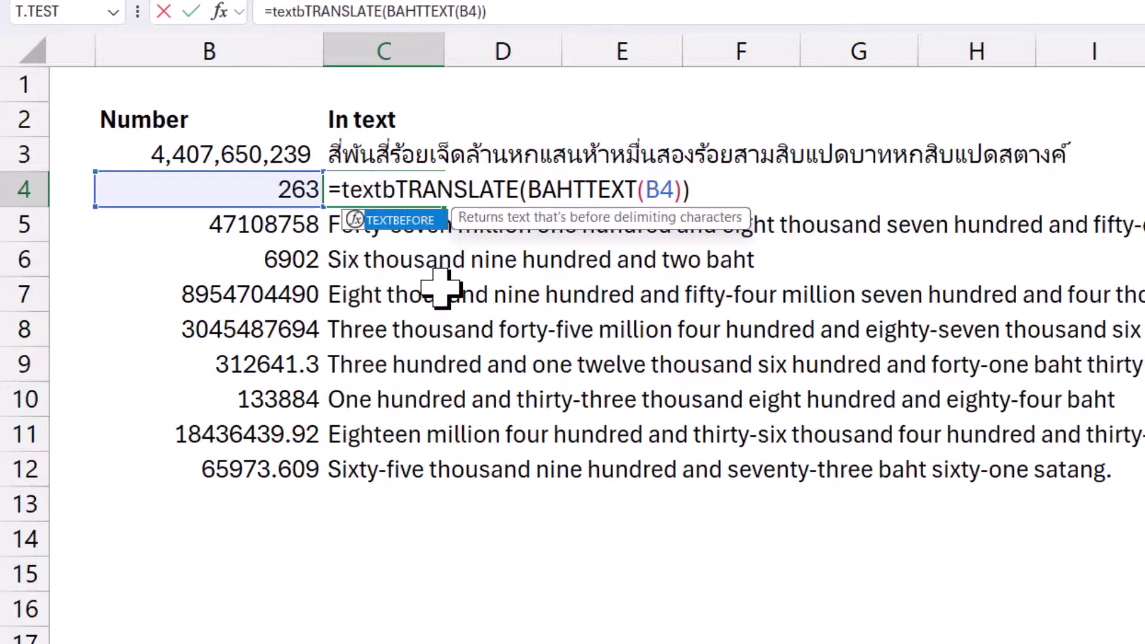
{"action": "key", "text": "Tab"}
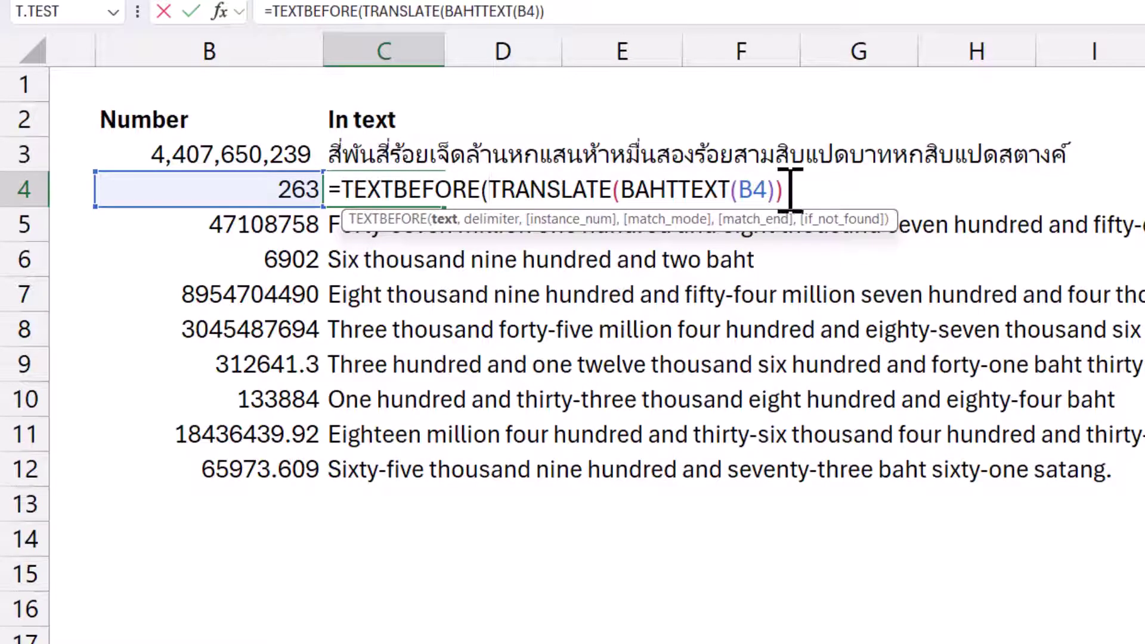
{"action": "type", "text": ","}
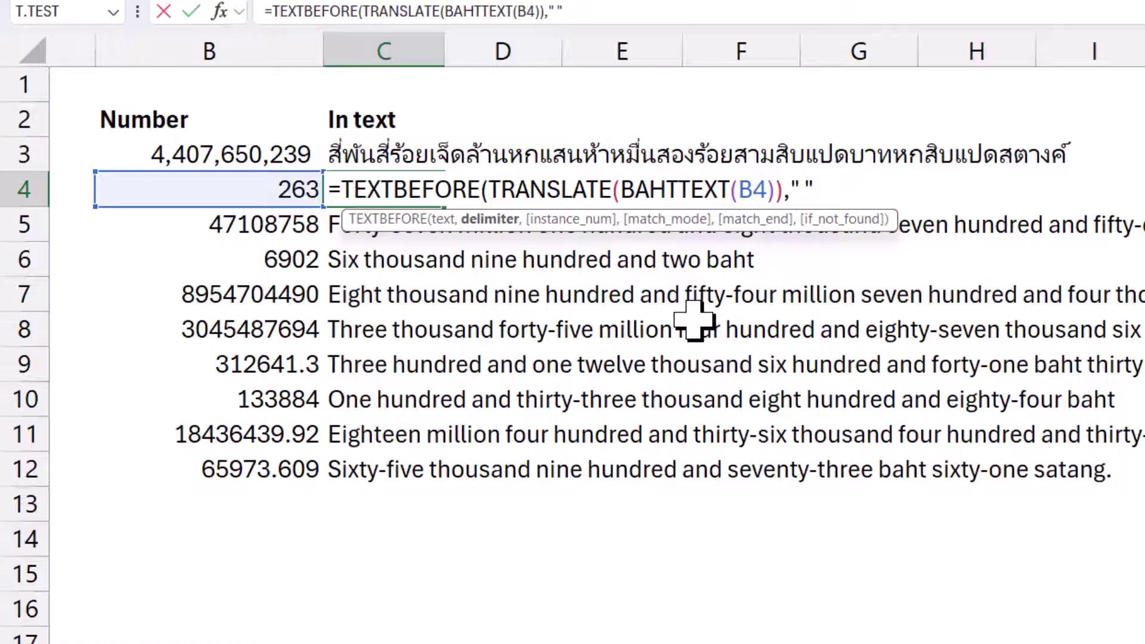
{"action": "type", "text": ")"}
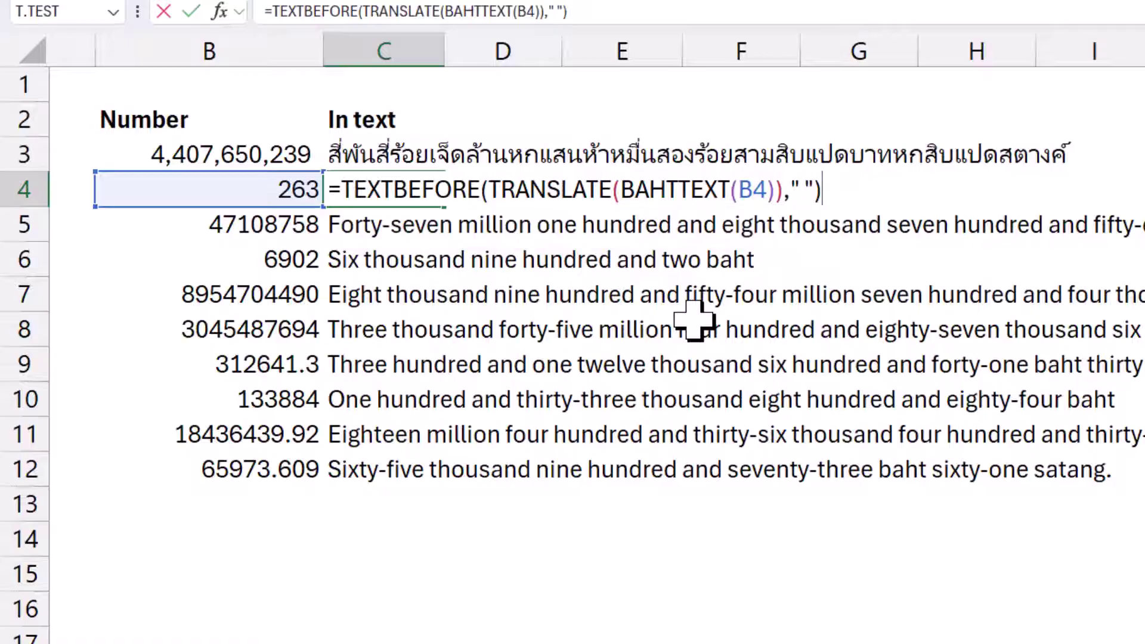
{"action": "key", "text": "Return"}
{"action": "key", "text": "Up"}
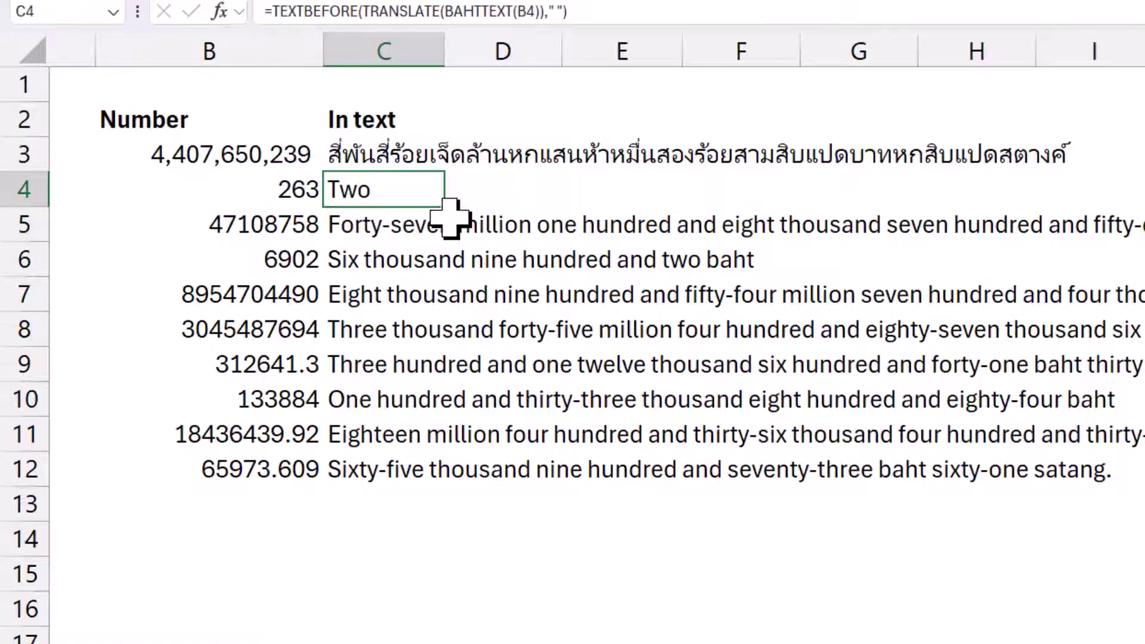
Step: Add -1 as TEXTBEFORE's instance number so C4 reads 'Two hundred and sixty-three'
{"action": "key", "text": "F2"}
{"action": "key", "text": "Left"}
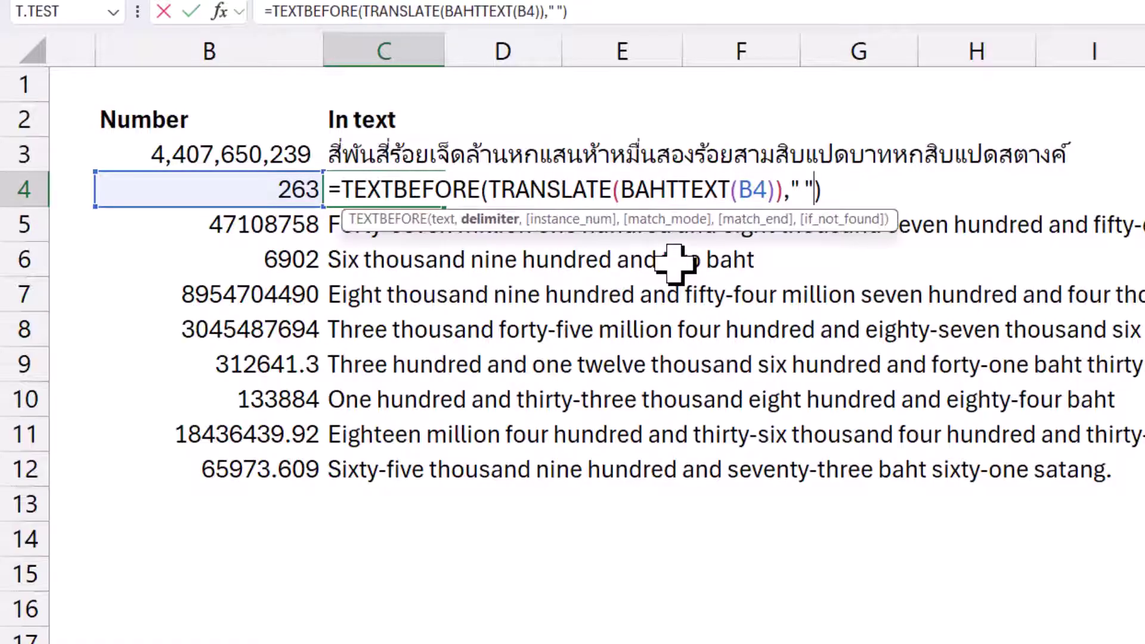
{"action": "type", "text": ",2"}
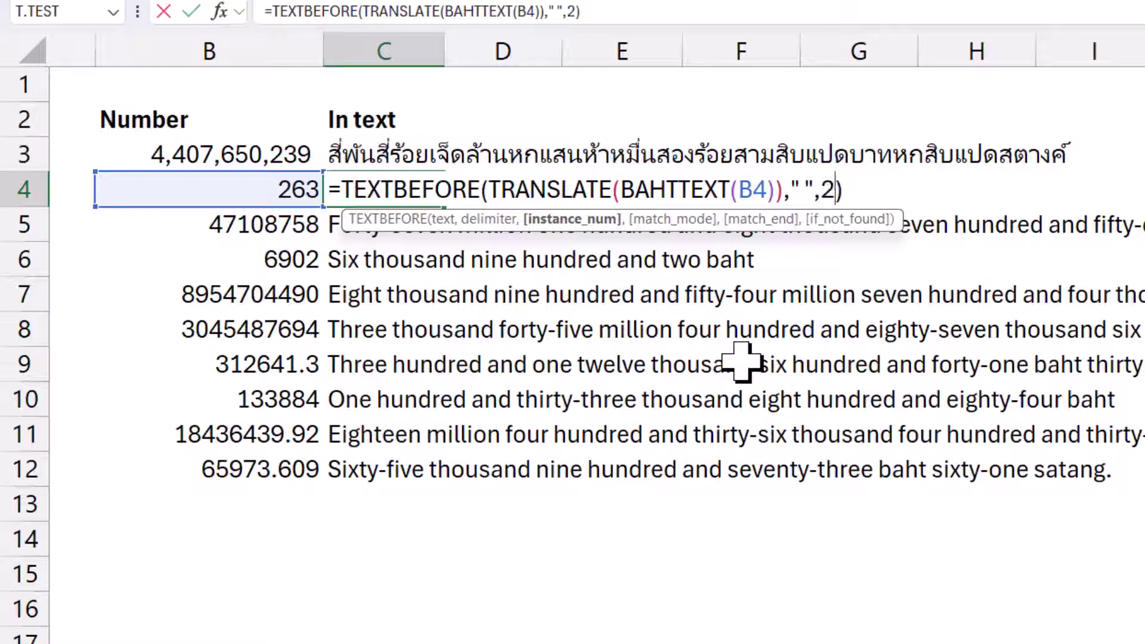
{"action": "key", "text": "Return"}
{"action": "key", "text": "Up"}
{"action": "key", "text": "F2"}
{"action": "type", "text": "-"}
{"action": "type", "text": "1"}
{"action": "key", "text": "Return"}
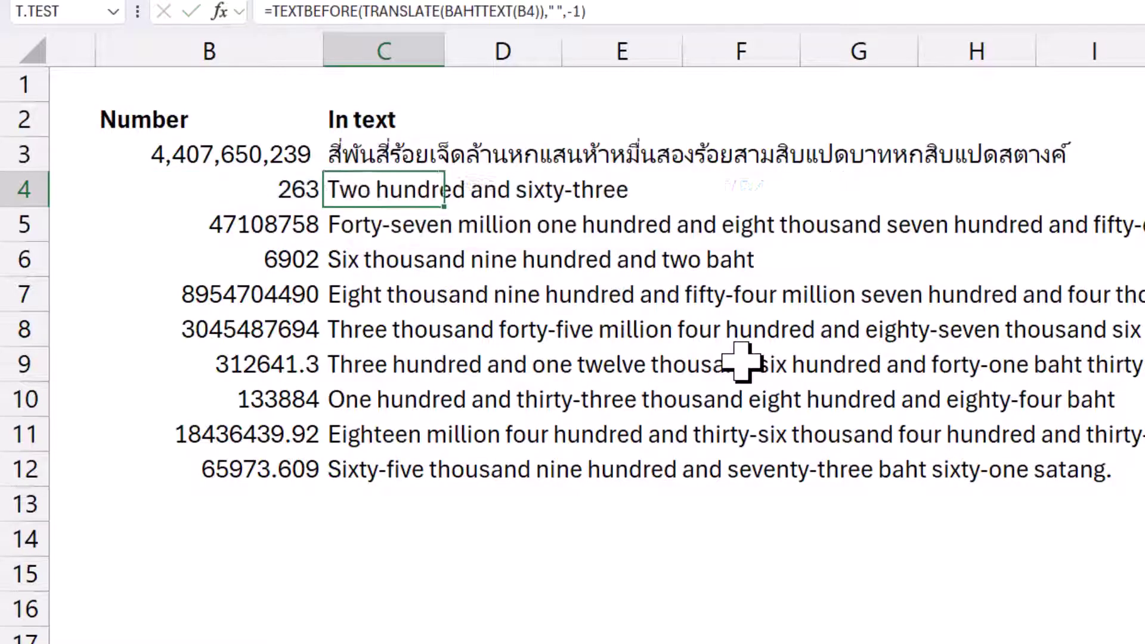
{"action": "key", "text": "Up"}
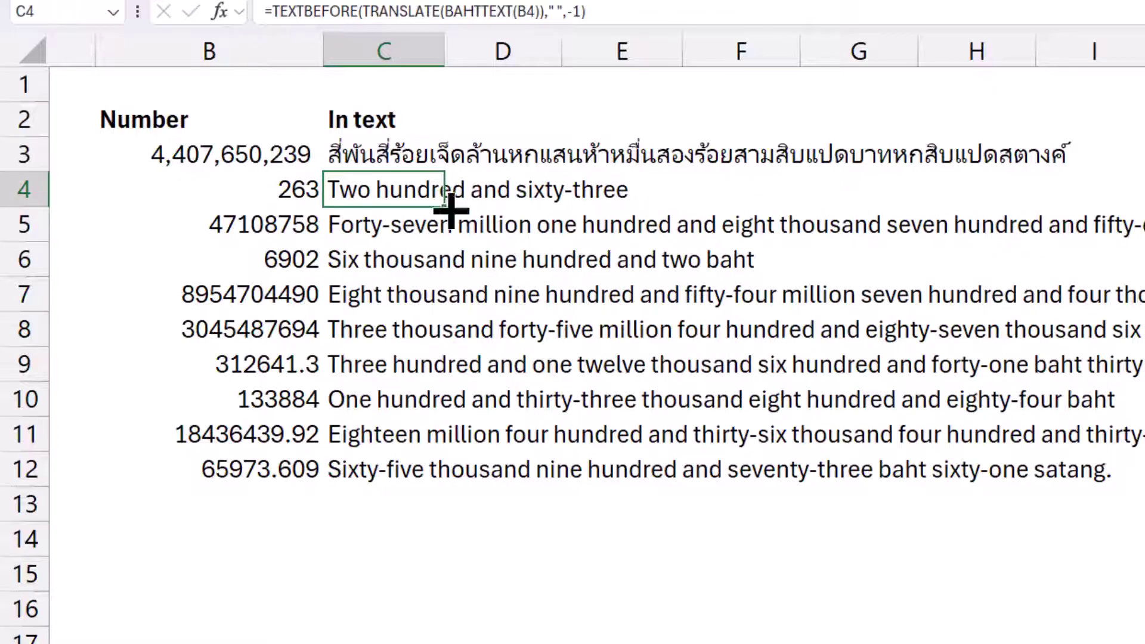
Step: Fill C4's TEXTBEFORE formula down through C12
{"action": "left_click_drag", "start_coordinate": [448, 209], "coordinate": [436, 474]}
{"action": "left_click", "coordinate": [384, 182]}
{"action": "double_click", "coordinate": [398, 189]}
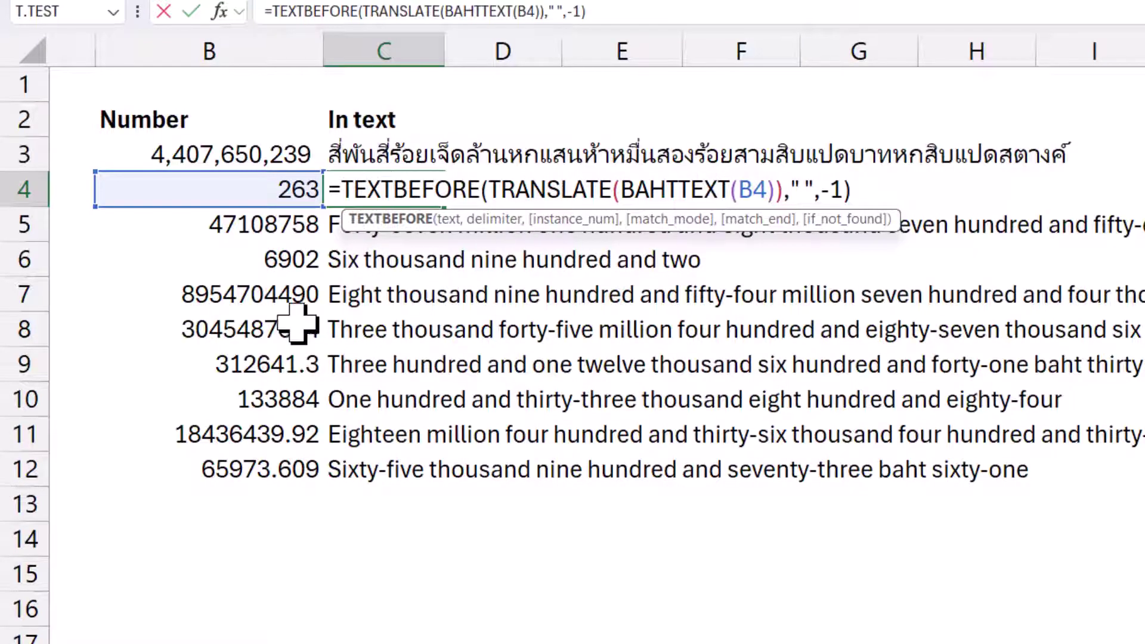
{"action": "key", "text": "ctrl+Return"}
Step: Widen column B so 8954704490.4 shows in full
{"action": "left_click", "coordinate": [271, 302]}
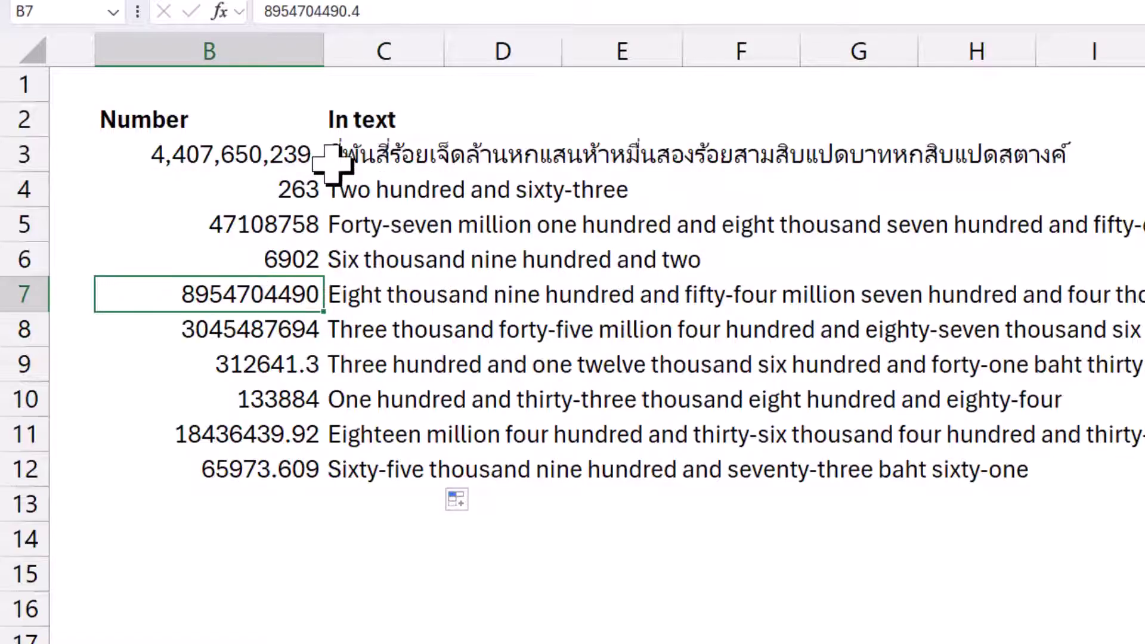
{"action": "left_click_drag", "start_coordinate": [326, 35], "coordinate": [343, 36]}
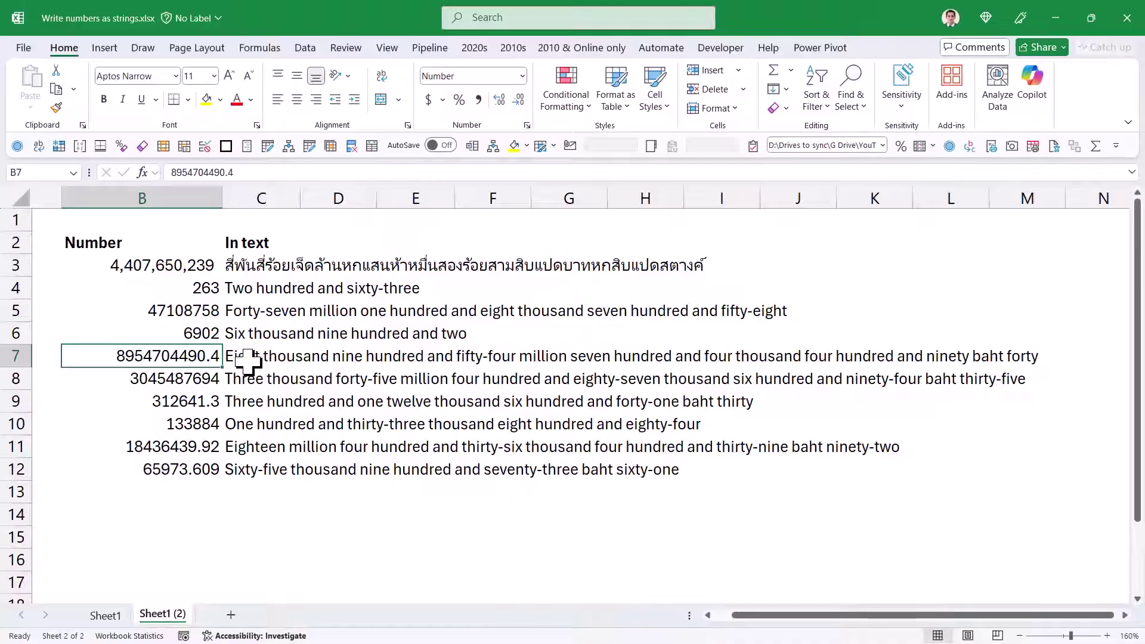
{"action": "left_click", "coordinate": [244, 288]}
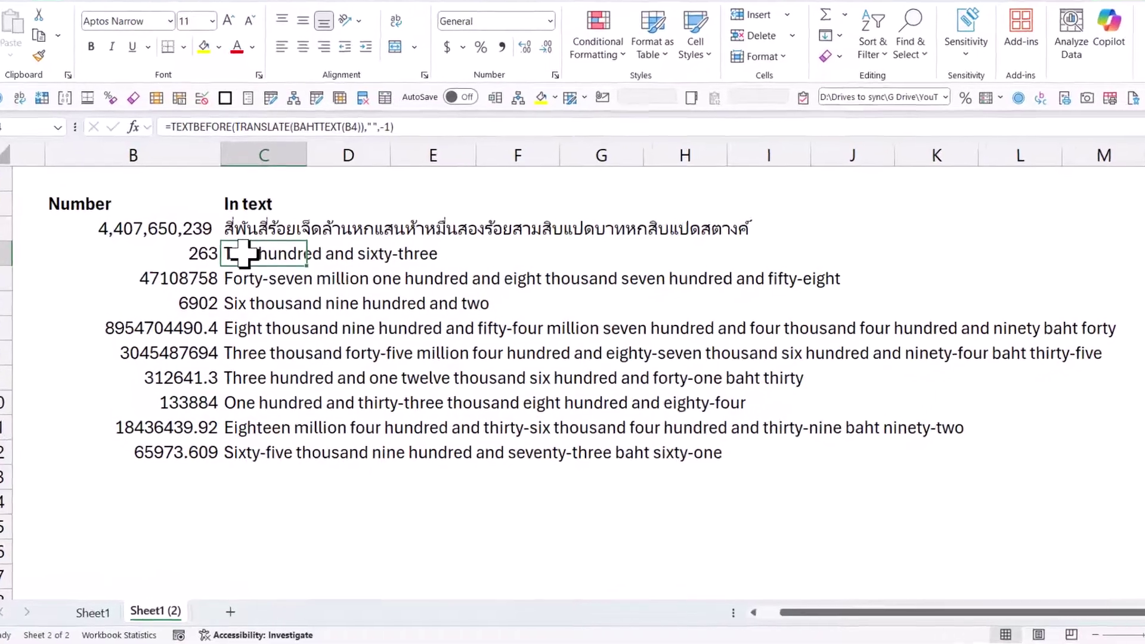
Step: Wrap C4's formula in SUBSTITUTE replacing " baht " with " point "
{"action": "double_click", "coordinate": [236, 284]}
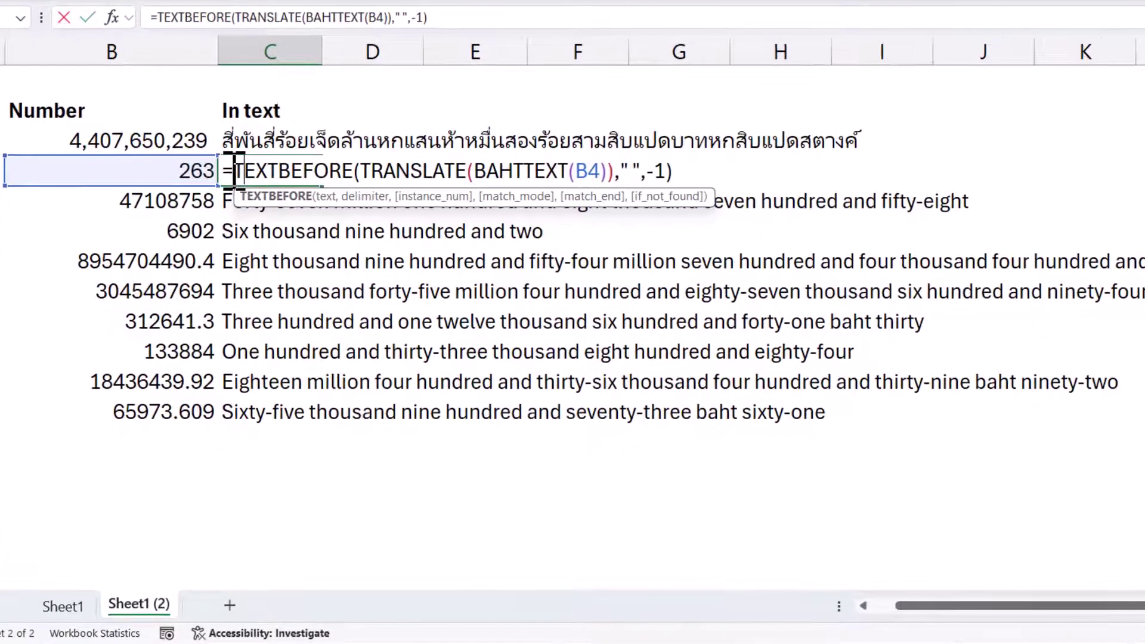
{"action": "left_click", "coordinate": [234, 171]}
{"action": "type", "text": "sub"}
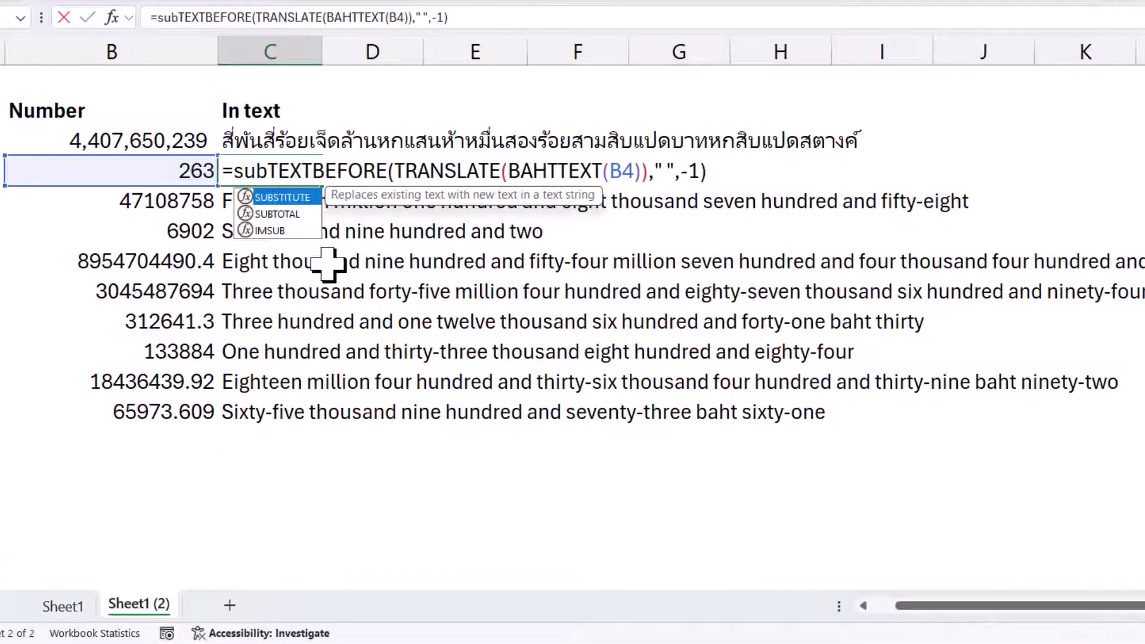
{"action": "key", "text": "Tab"}
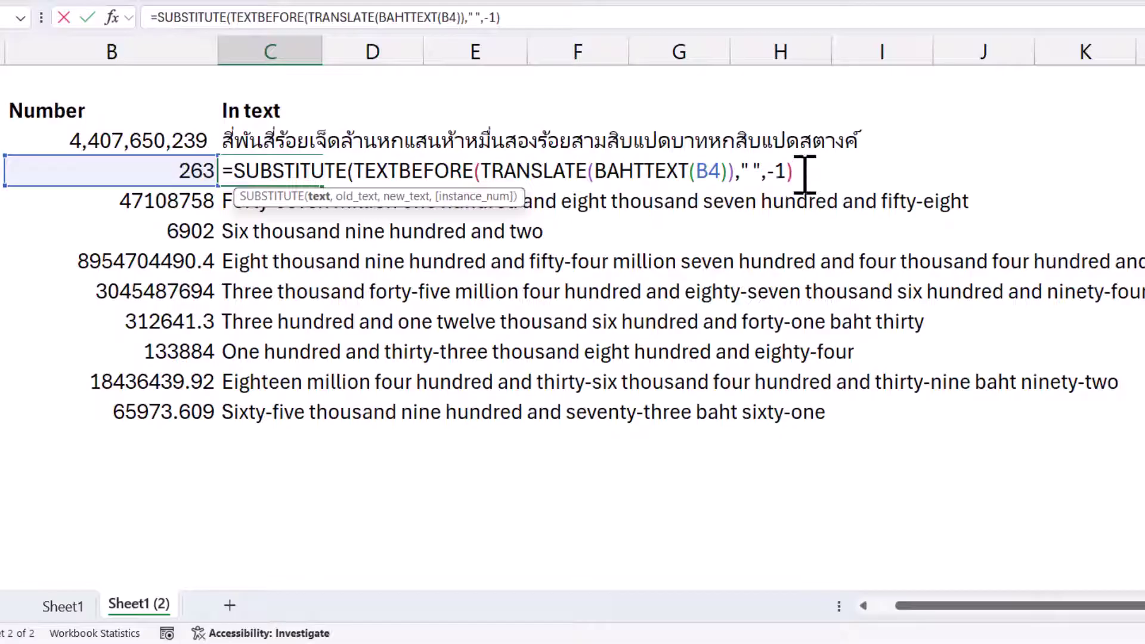
{"action": "type", "text": ","}
{"action": "type", "text": "\" bah"}
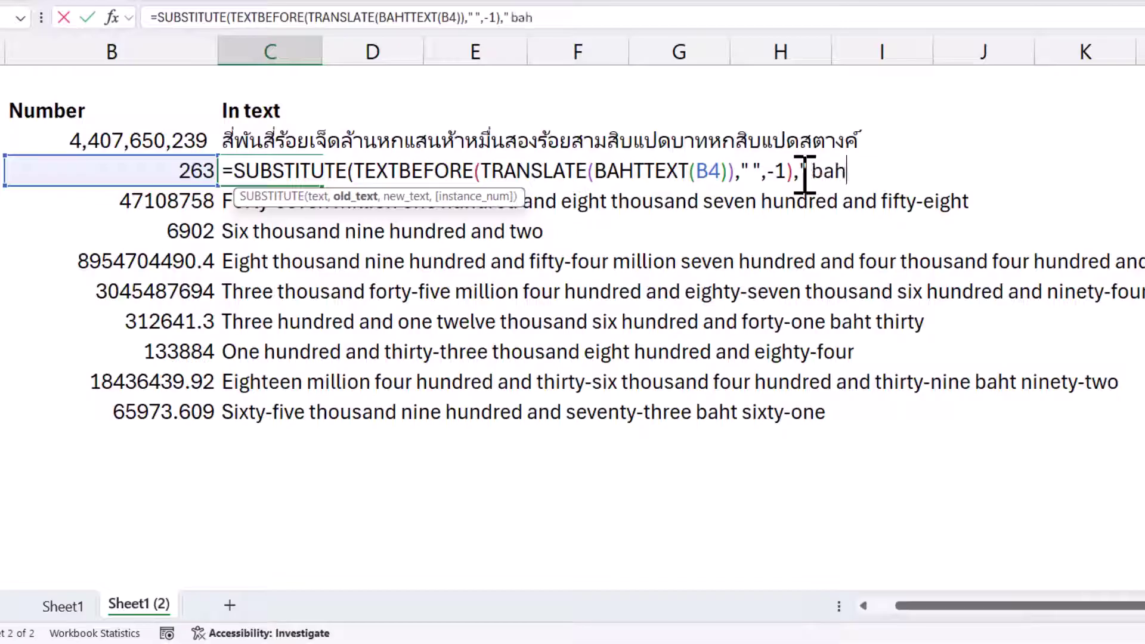
{"action": "type", "text": "t \","}
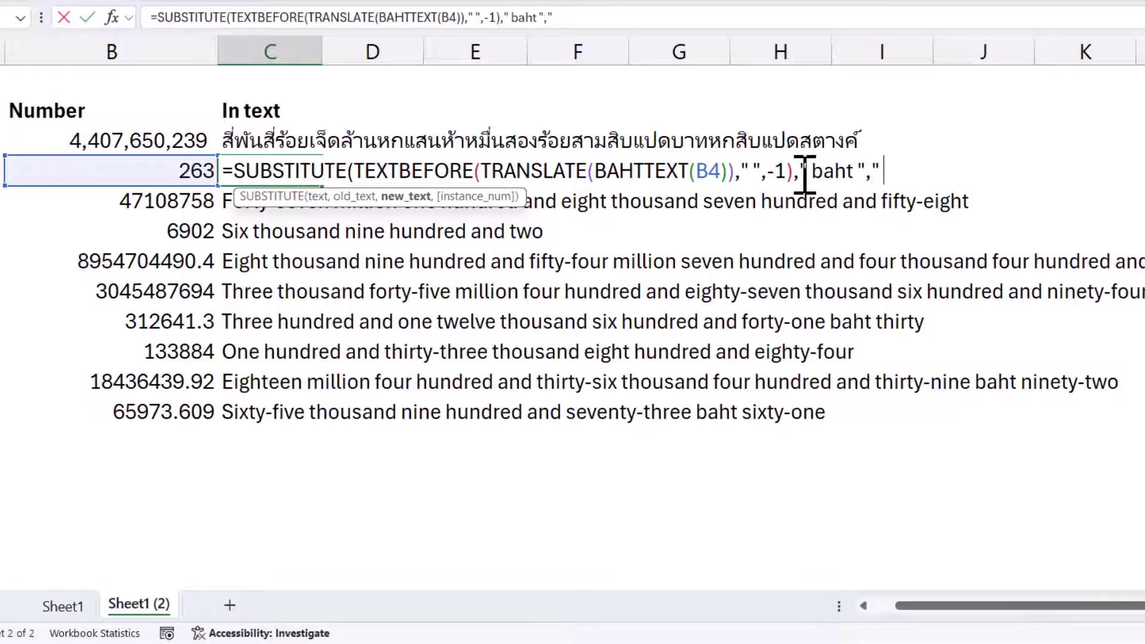
{"action": "type", "text": "\" point"}
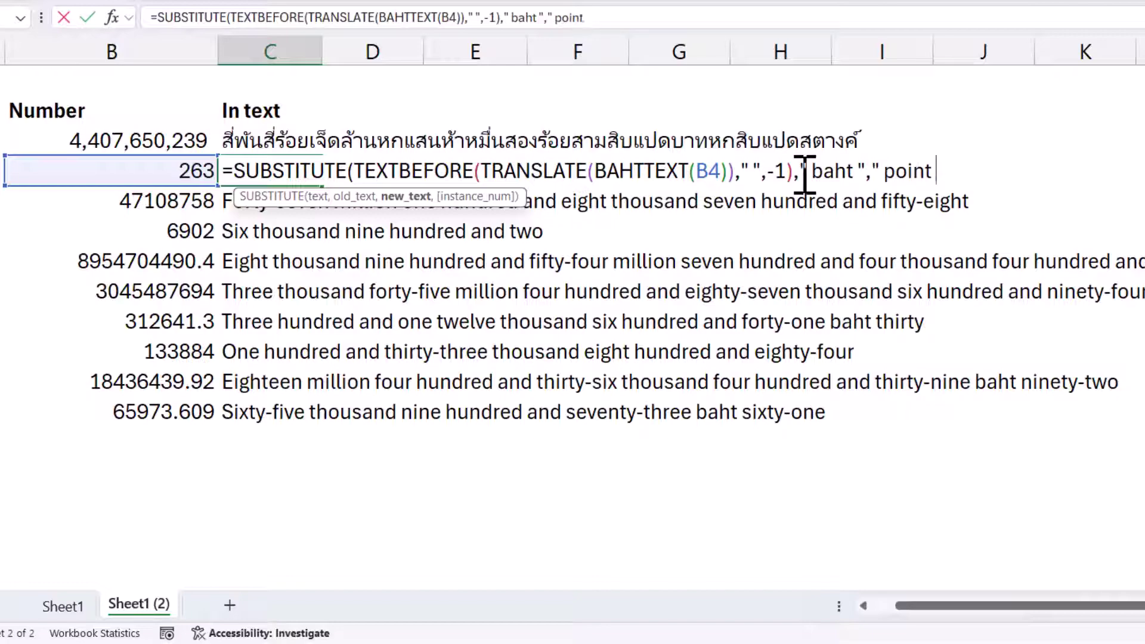
{"action": "type", "text": " \")"}
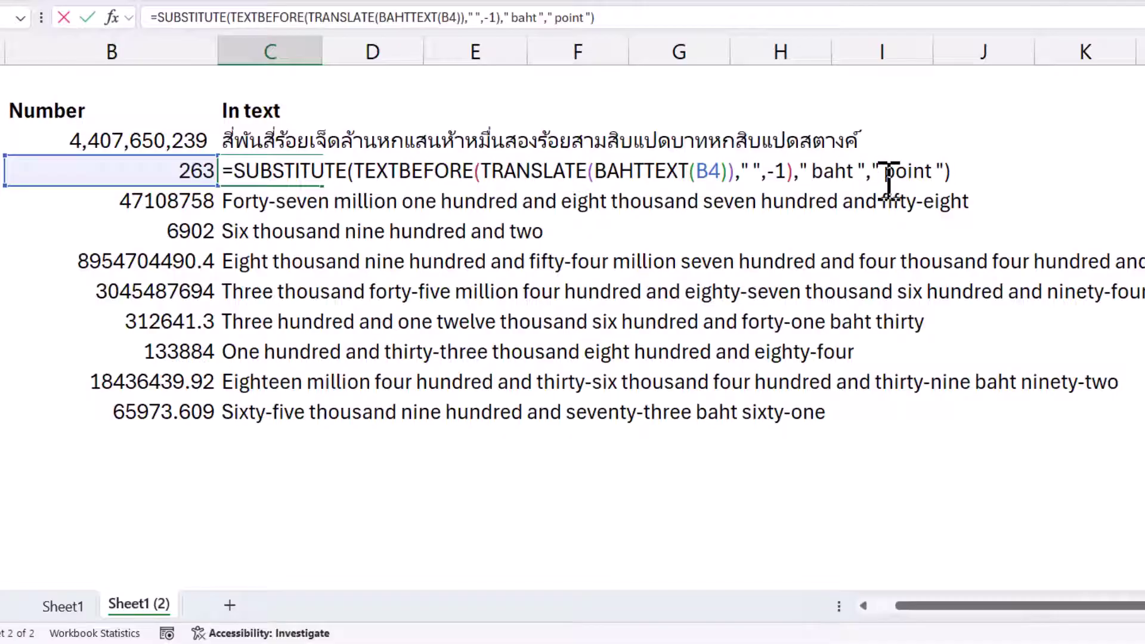
{"action": "key", "text": "Return"}
{"action": "key", "text": "Up"}
Step: Fill the SUBSTITUTE formula down to C12 and up into C3
{"action": "left_click_drag", "start_coordinate": [322, 185], "coordinate": [310, 417]}
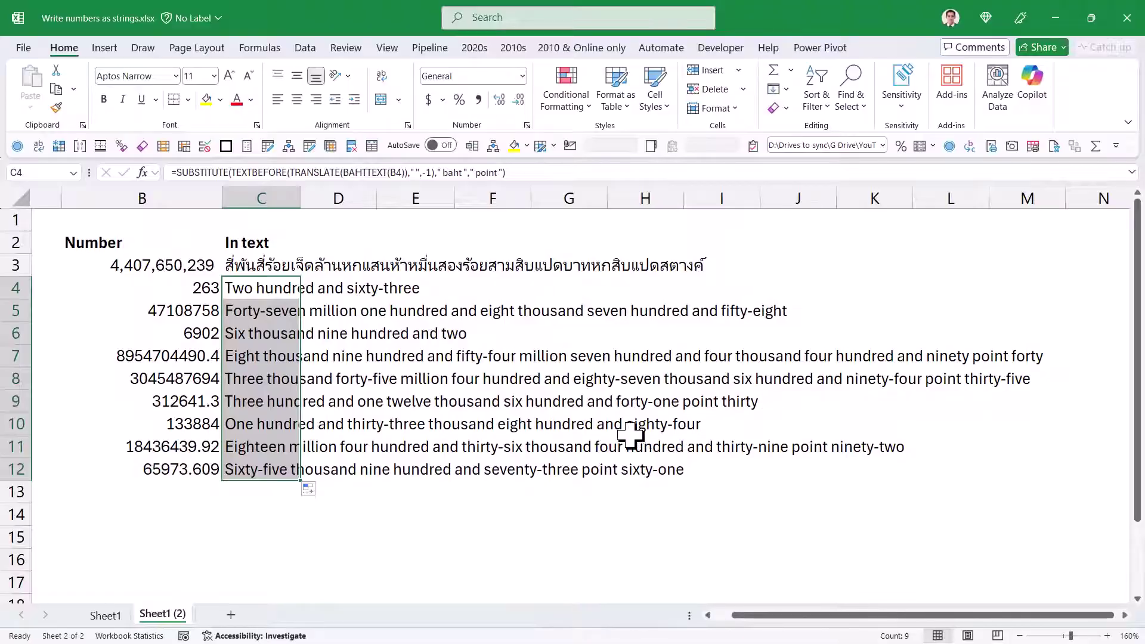
{"action": "left_click", "coordinate": [270, 291]}
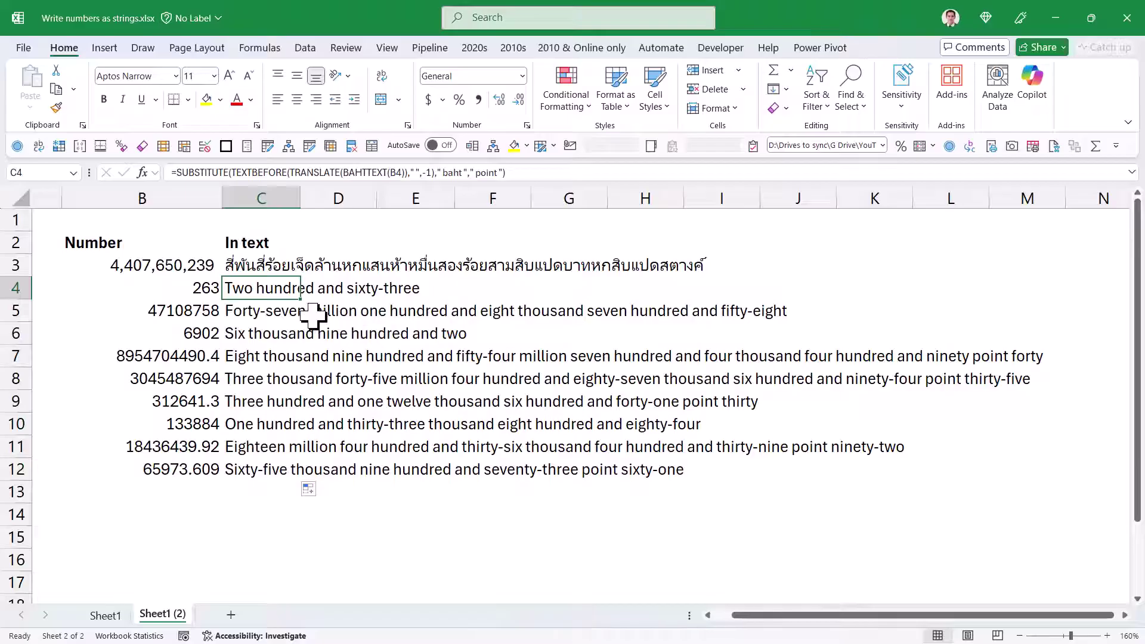
{"action": "left_click_drag", "start_coordinate": [302, 299], "coordinate": [307, 264]}
{"action": "left_click", "coordinate": [278, 265]}
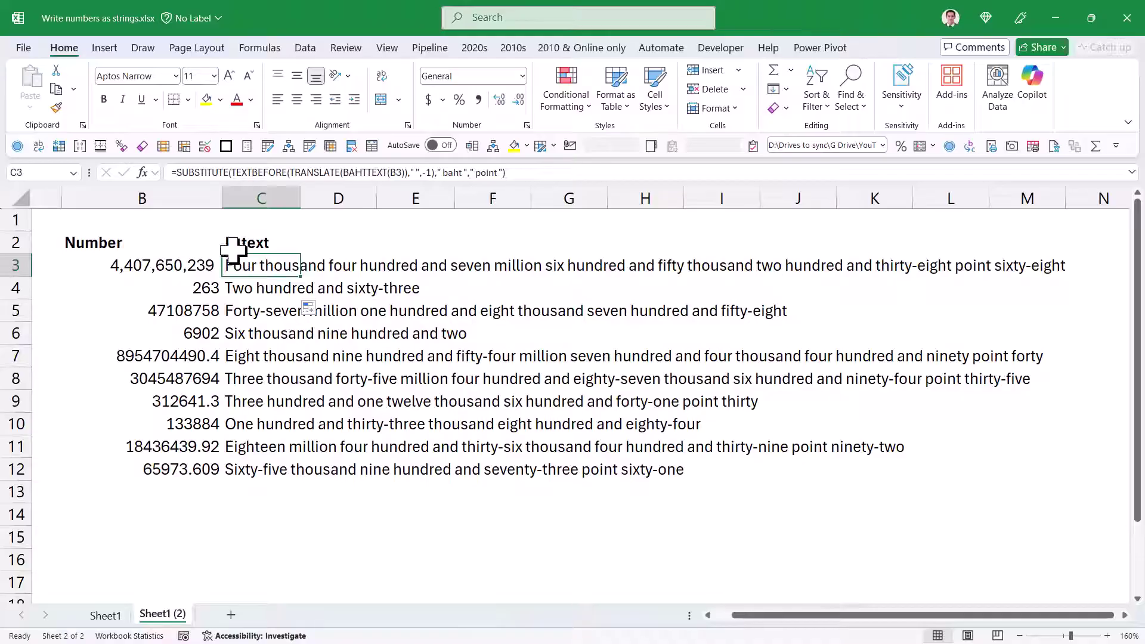
Step: Insert a new blank column C before the In text column
{"action": "right_click", "coordinate": [264, 197]}
{"action": "left_click", "coordinate": [343, 372]}
{"action": "left_click", "coordinate": [404, 265]}
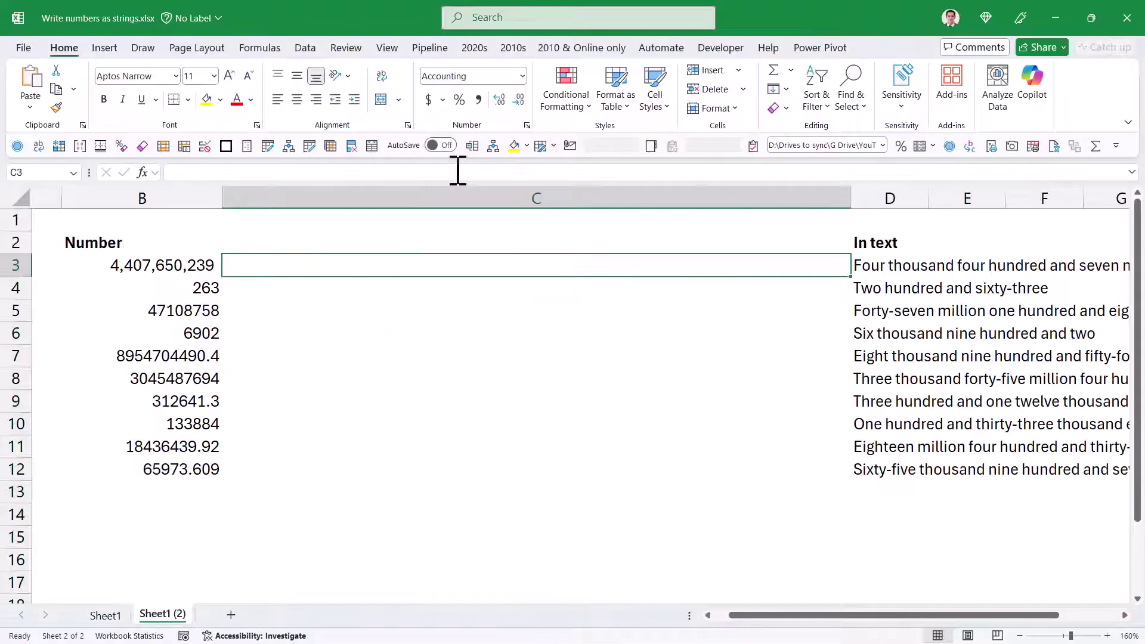
Step: Enter =SUBSTITUTE(TRANSLATE(BAHTTEXT(B3)),"baht","dollars") in C3
{"action": "type", "text": "="}
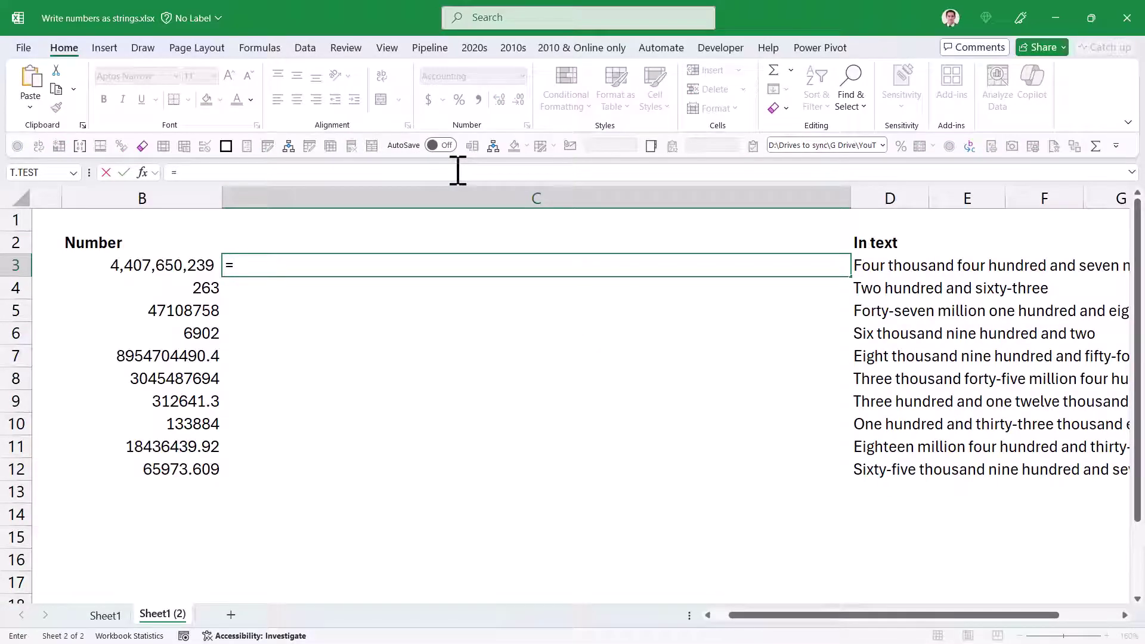
{"action": "type", "text": "sub"}
{"action": "key", "text": "Tab"}
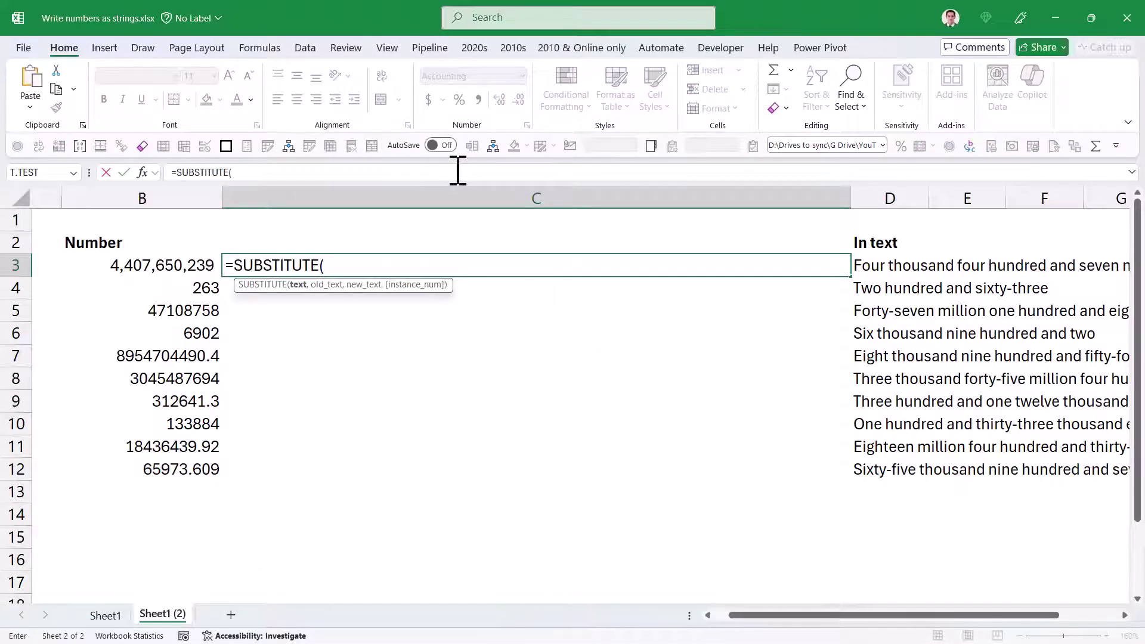
{"action": "type", "text": "trans"}
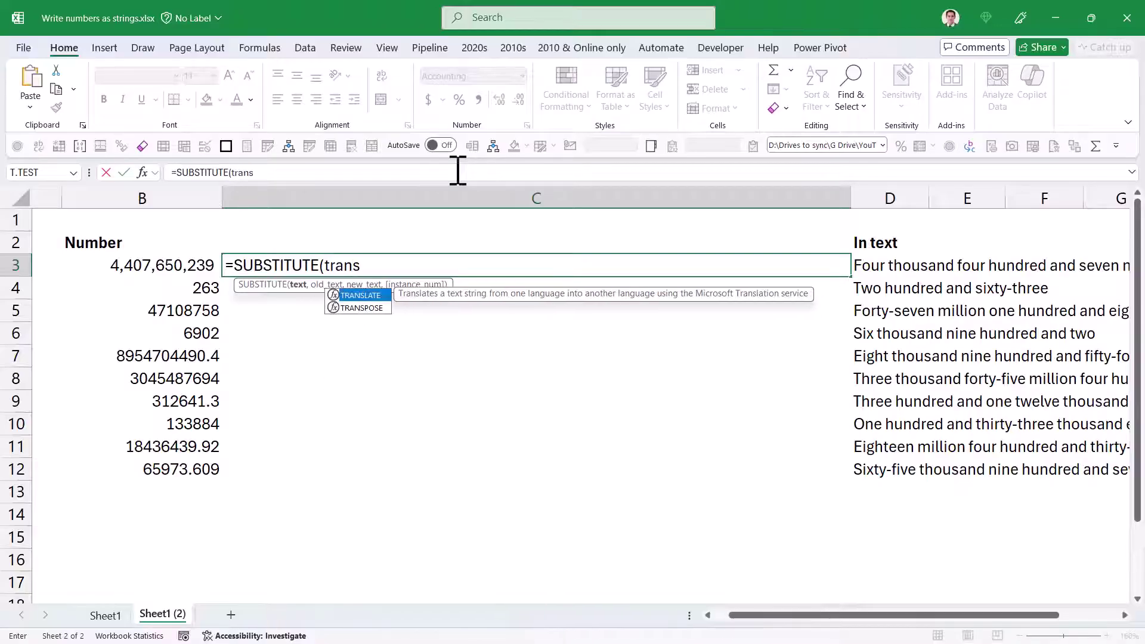
{"action": "key", "text": "Tab"}
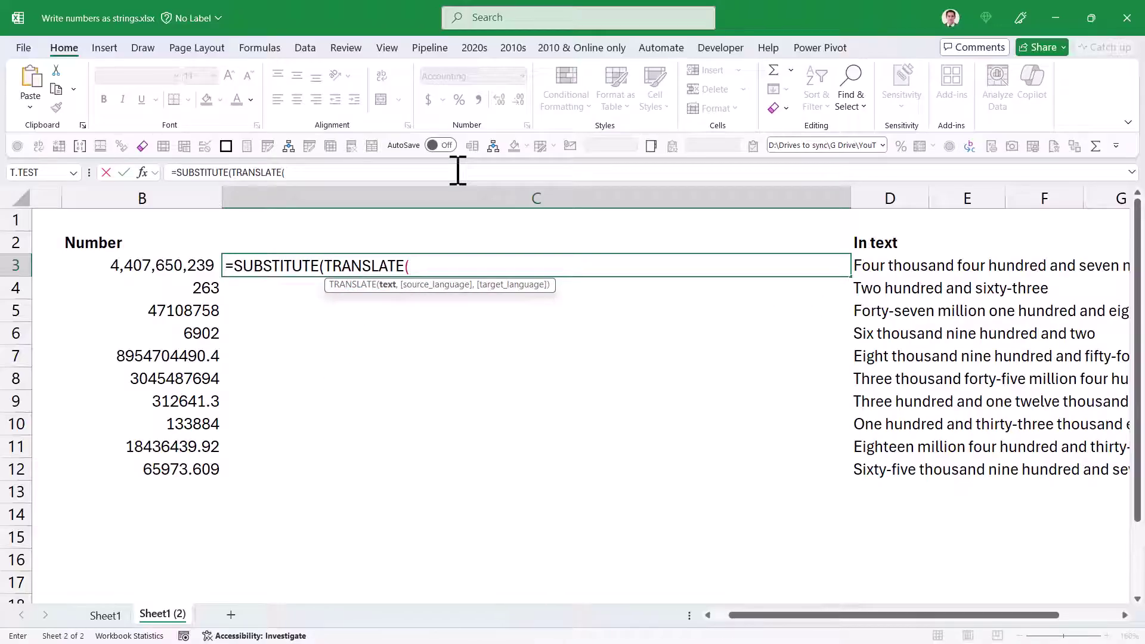
{"action": "type", "text": "bah"}
{"action": "key", "text": "Tab"}
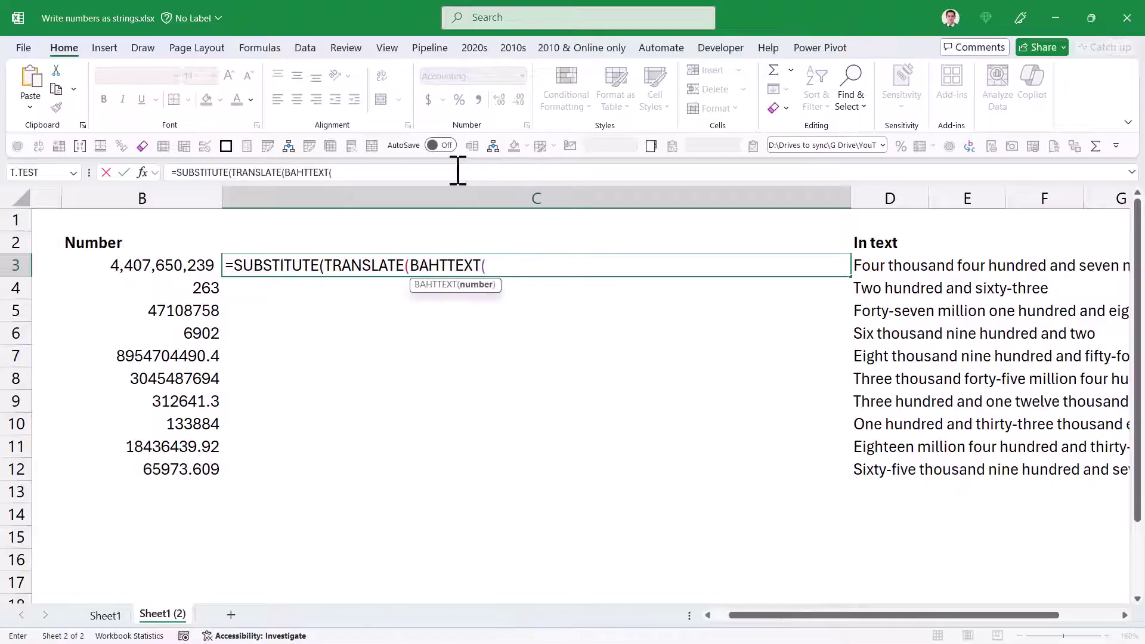
{"action": "key", "text": "Left"}
{"action": "type", "text": "))"}
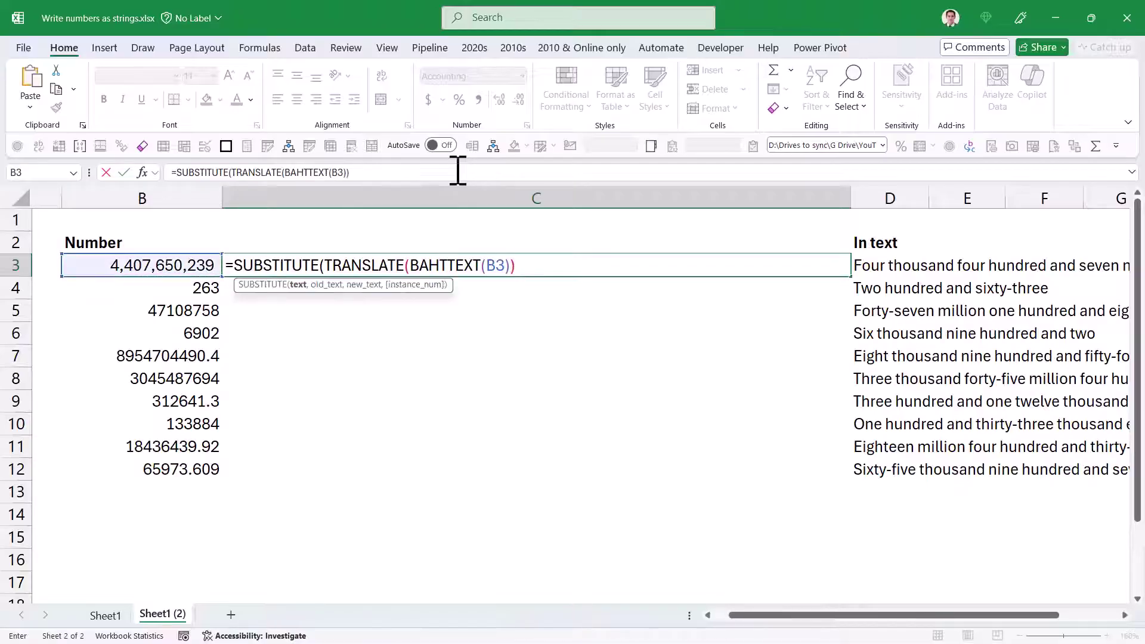
{"action": "type", "text": ",\"baht\",\"do"}
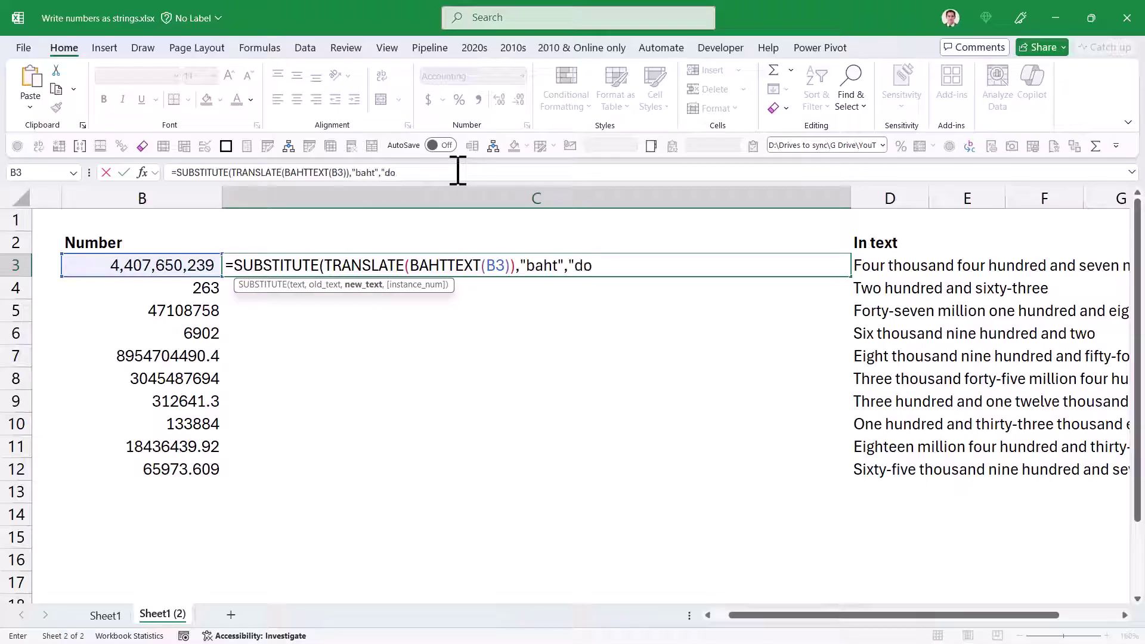
{"action": "type", "text": "llars\")"}
{"action": "key", "text": "Return"}
{"action": "key", "text": "Up"}
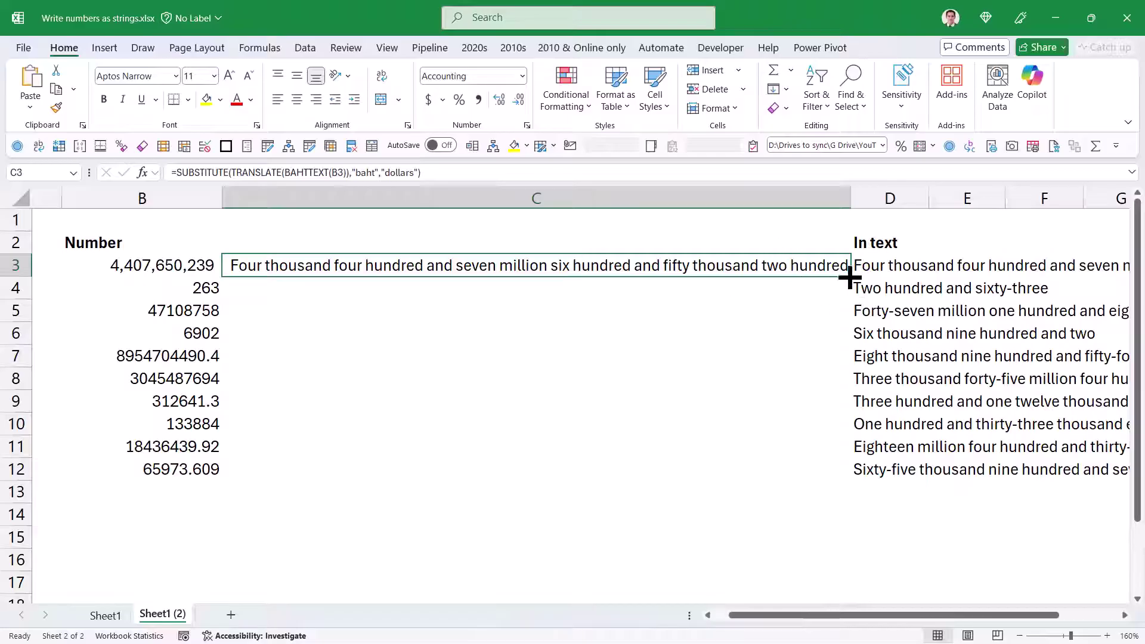
Step: Fill the dollars formula down to C12 and review the results in C4–C10
{"action": "left_click_drag", "start_coordinate": [849, 275], "coordinate": [792, 477]}
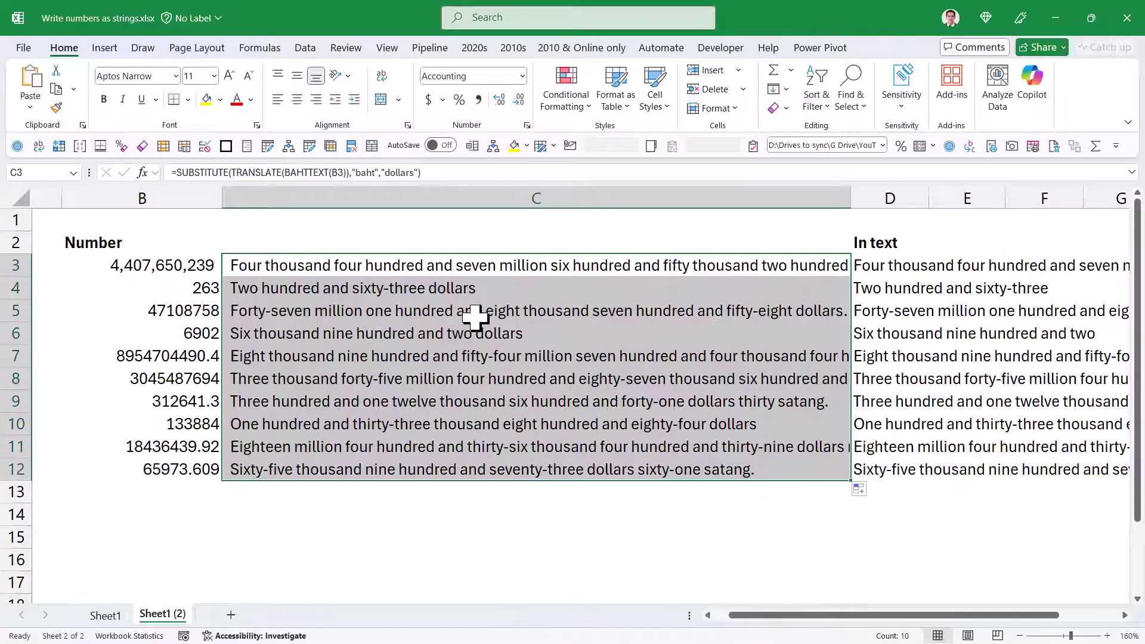
{"action": "left_click", "coordinate": [337, 293]}
{"action": "left_click", "coordinate": [320, 316]}
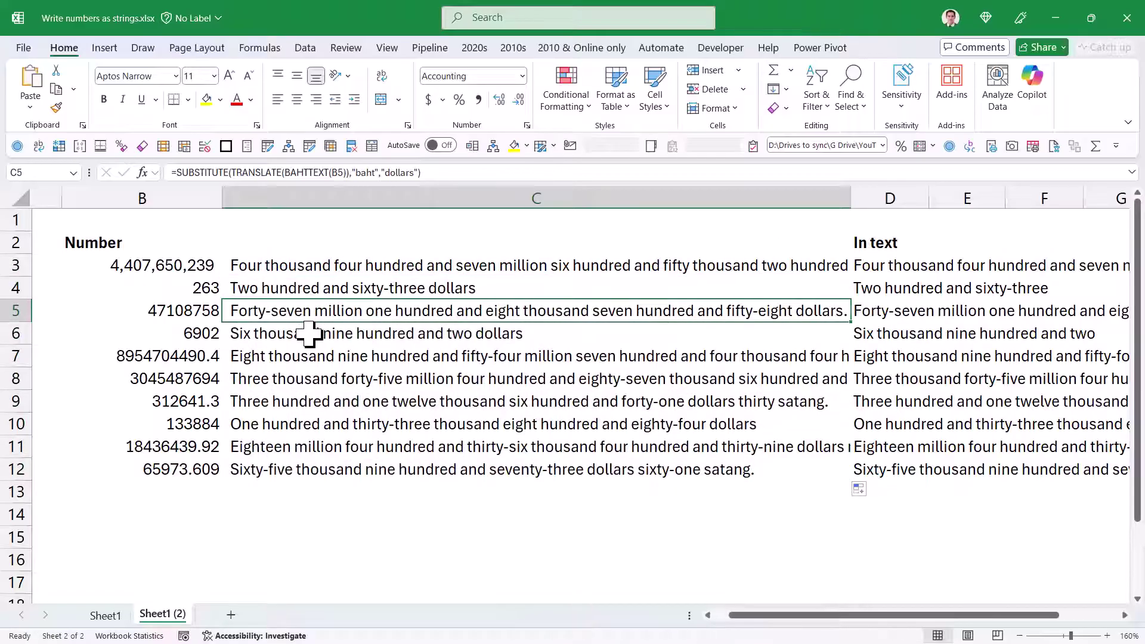
{"action": "left_click", "coordinate": [310, 336]}
{"action": "left_click", "coordinate": [317, 372]}
{"action": "left_click", "coordinate": [330, 406]}
{"action": "left_click", "coordinate": [330, 427]}
{"action": "left_click", "coordinate": [354, 334]}
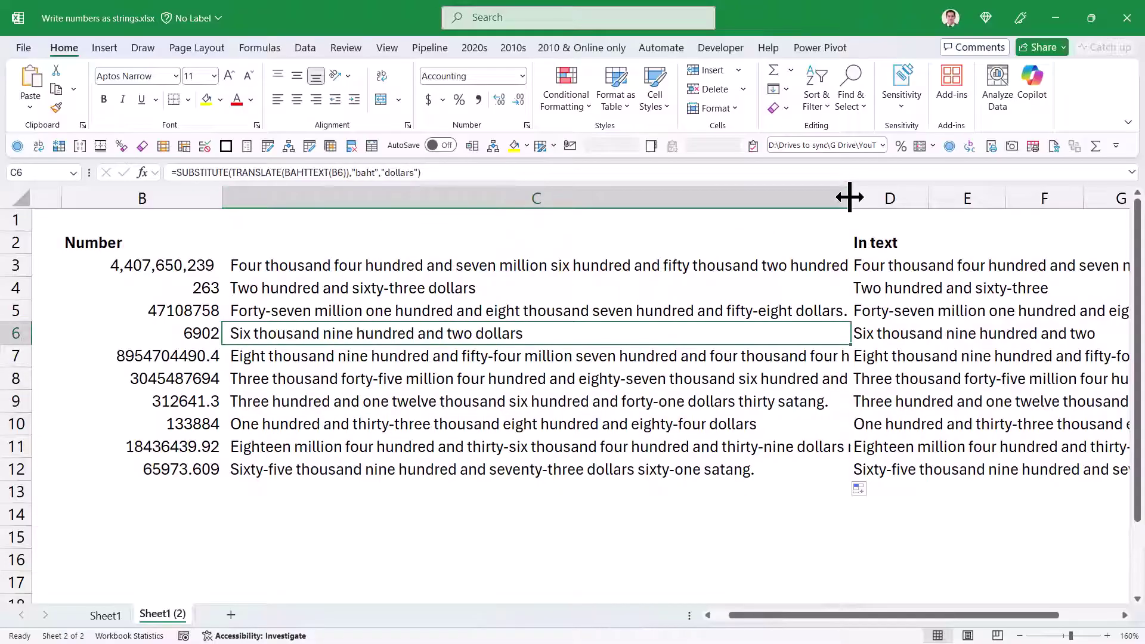
Step: Wrap C3's formula in another SUBSTITUTE swapping "satang" for "cents" and fill it down to C12
{"action": "left_click", "coordinate": [256, 264]}
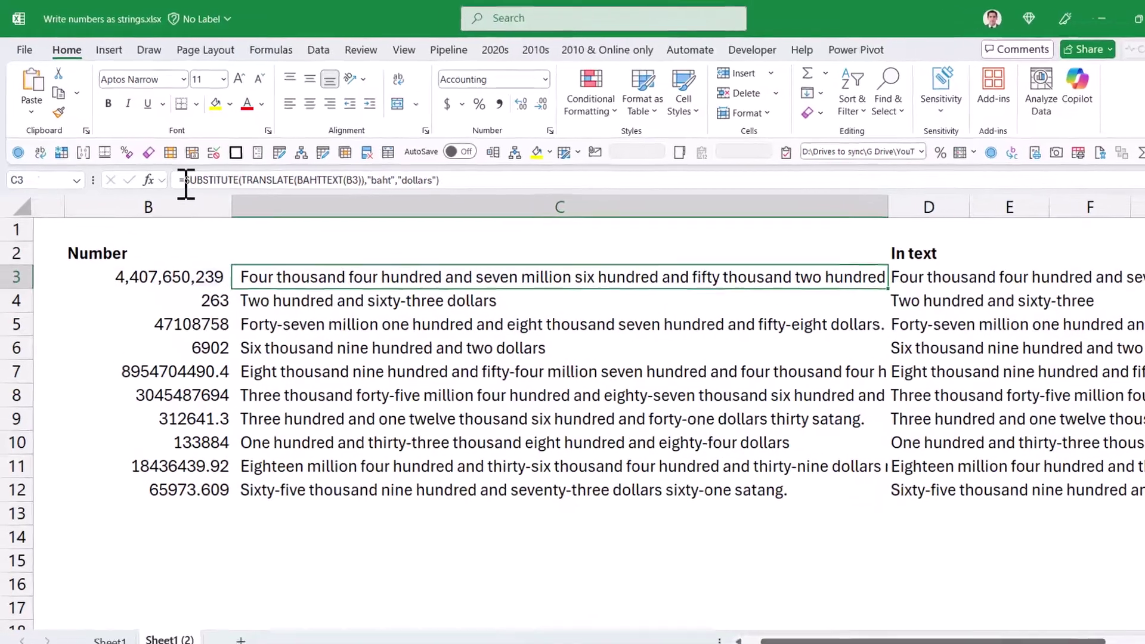
{"action": "left_click", "coordinate": [177, 173]}
{"action": "type", "text": "sub"}
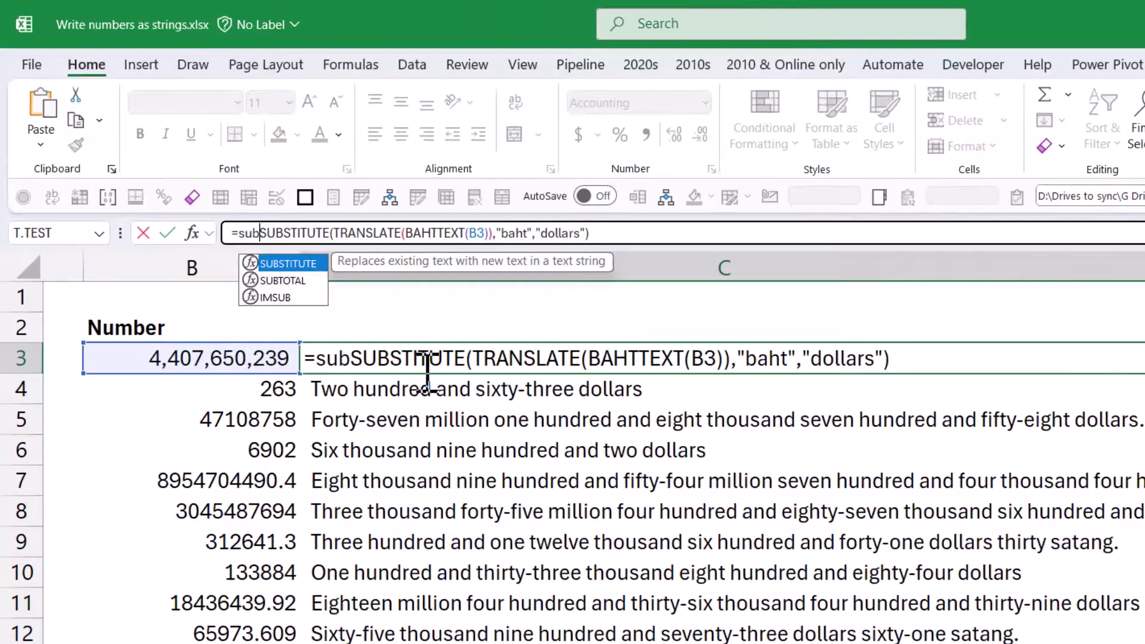
{"action": "key", "text": "Tab"}
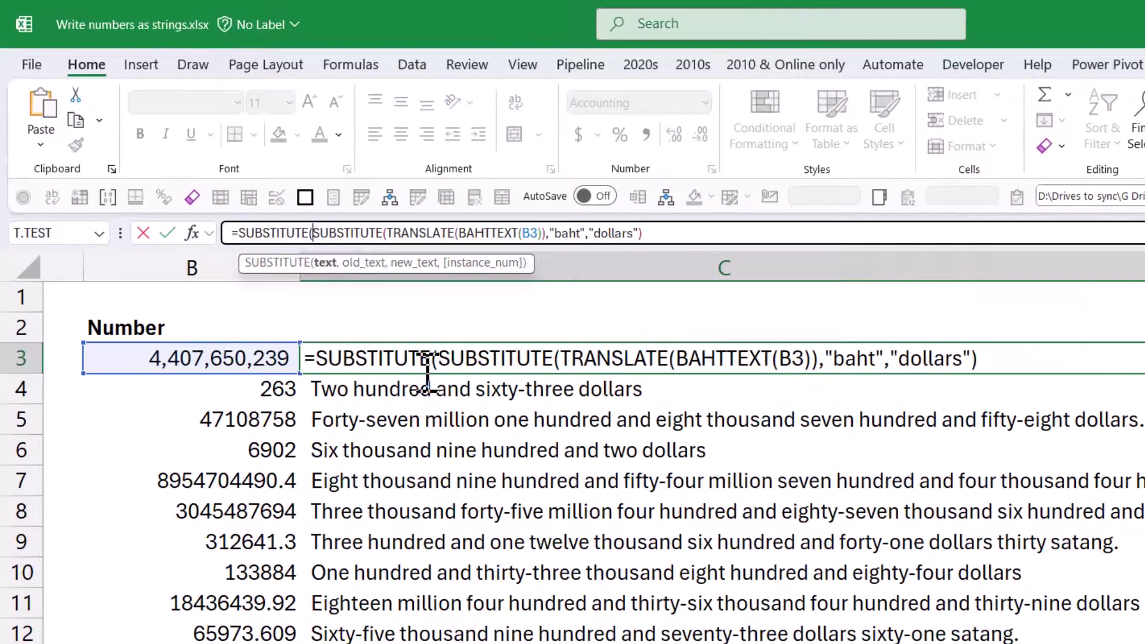
{"action": "left_click", "coordinate": [673, 234]}
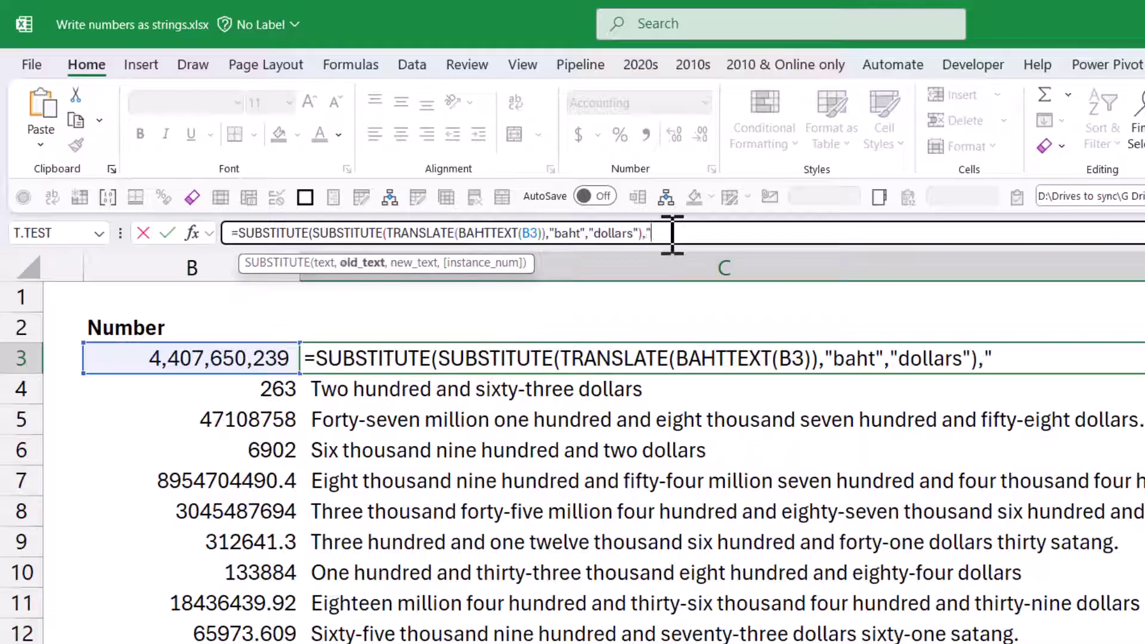
{"action": "type", "text": "satang"}
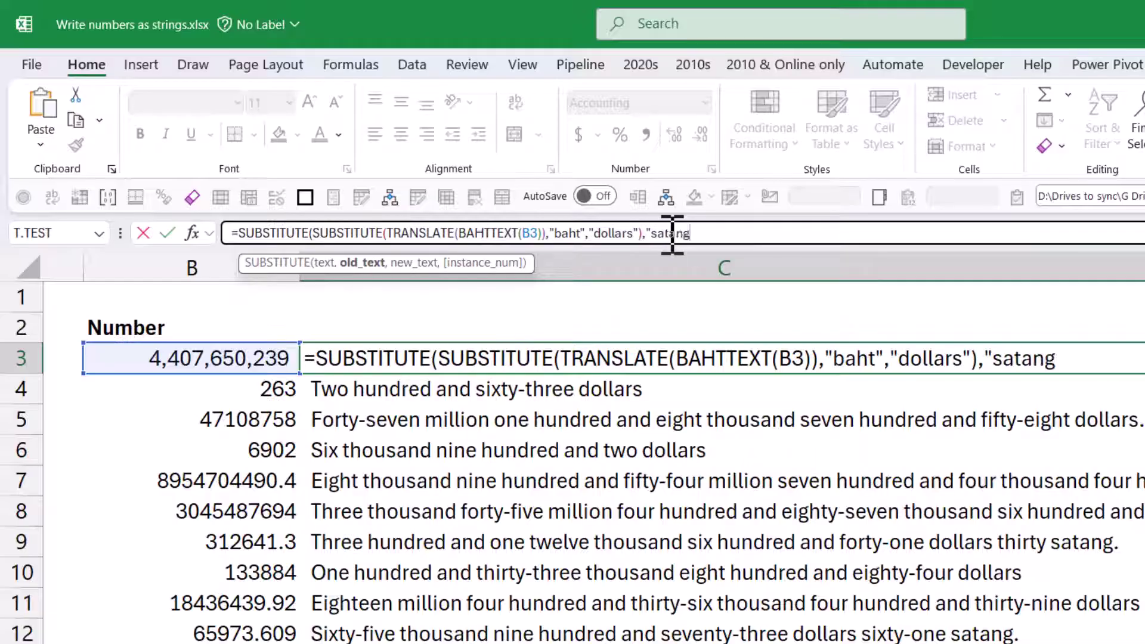
{"action": "type", "text": "\","}
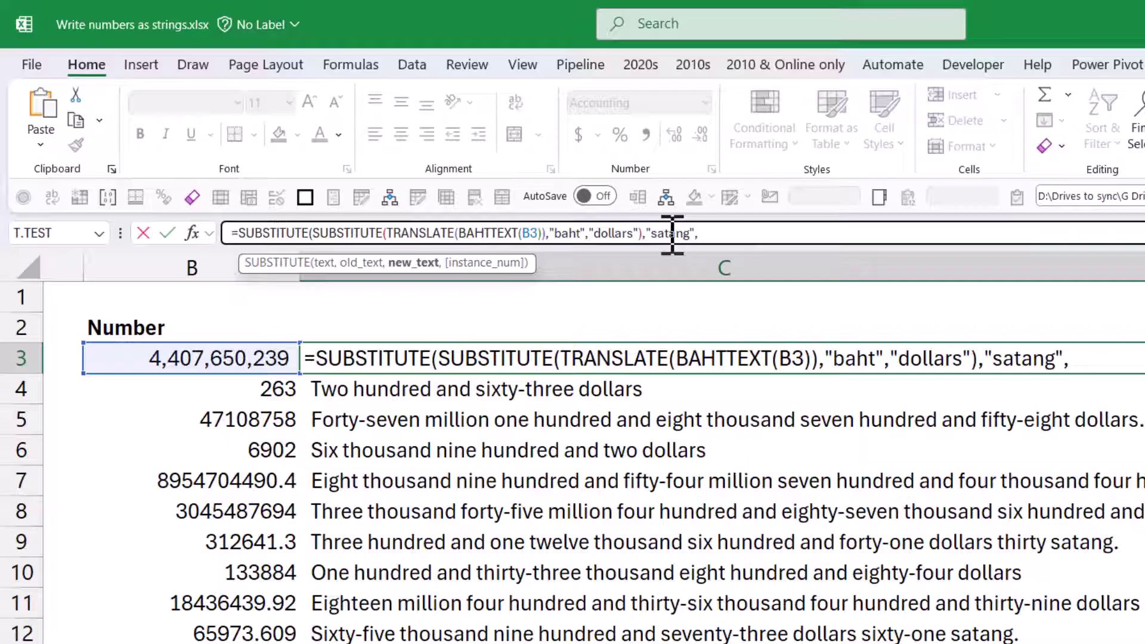
{"action": "type", "text": "\"cents\""}
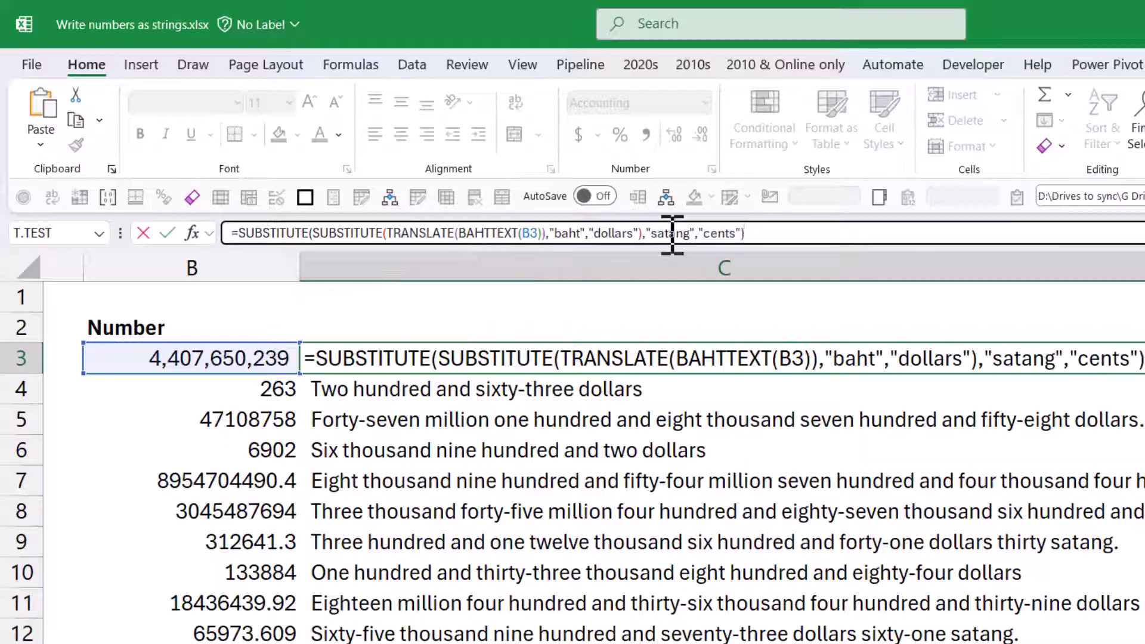
{"action": "key", "text": "Return"}
{"action": "key", "text": "Up"}
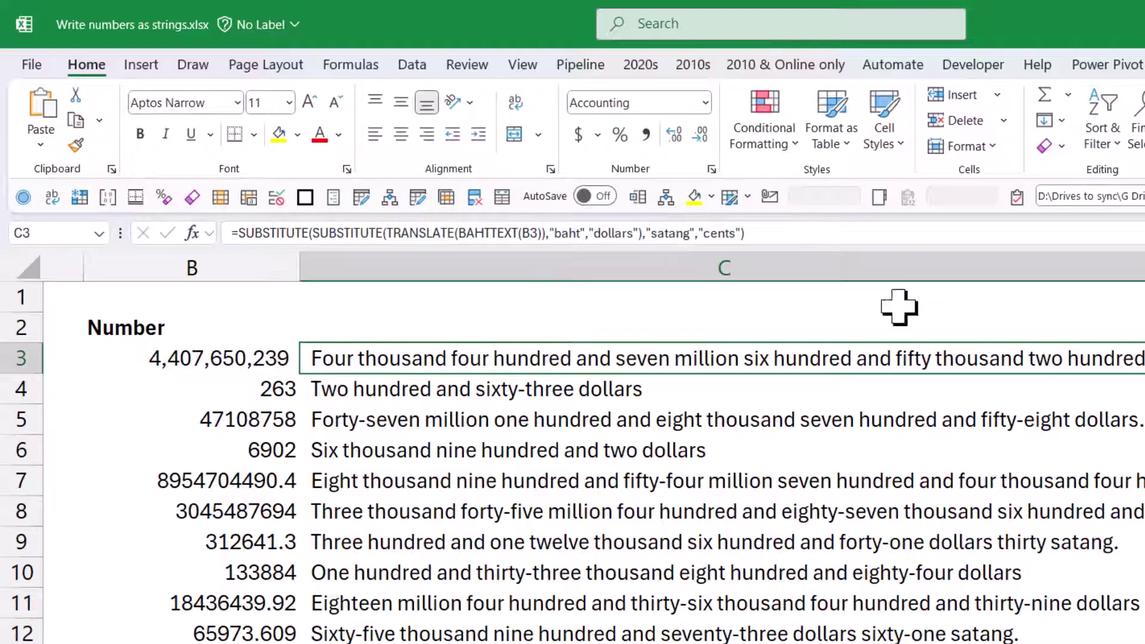
{"action": "left_click_drag", "start_coordinate": [1138, 372], "coordinate": [1099, 634]}
{"action": "left_click", "coordinate": [1049, 553]}
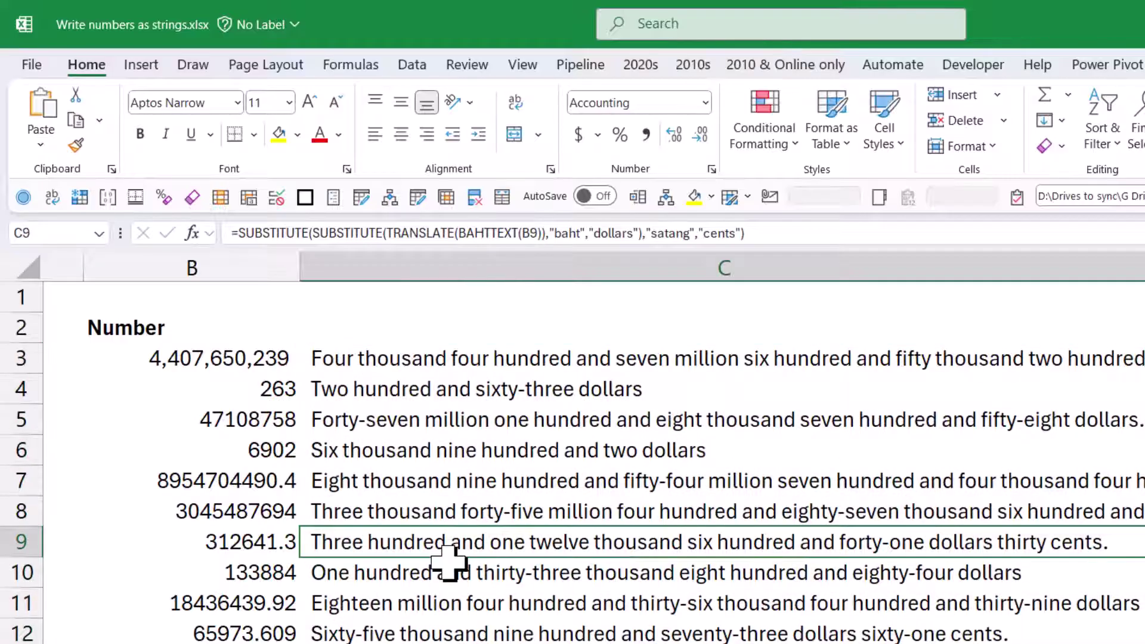
Step: Change B6 to 6902.63 so C6 ends with 'sixty-three cents'
{"action": "key", "text": "Left"}
{"action": "key", "text": "Up"}
{"action": "key", "text": "Up"}
{"action": "key", "text": "Up"}
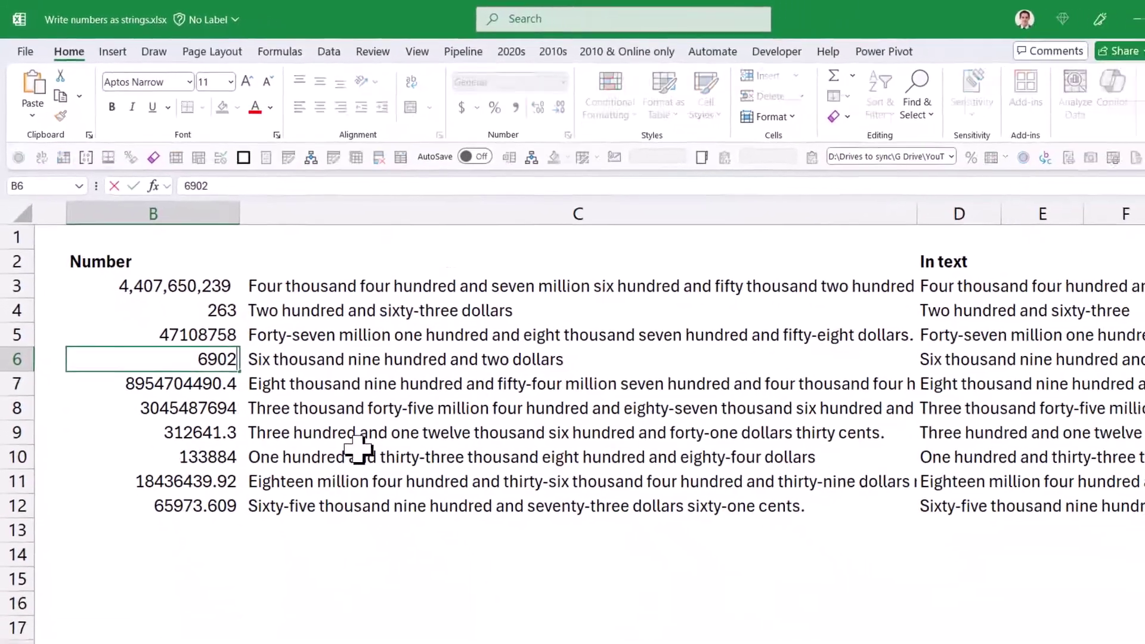
{"action": "key", "text": "F2"}
{"action": "type", "text": ".63"}
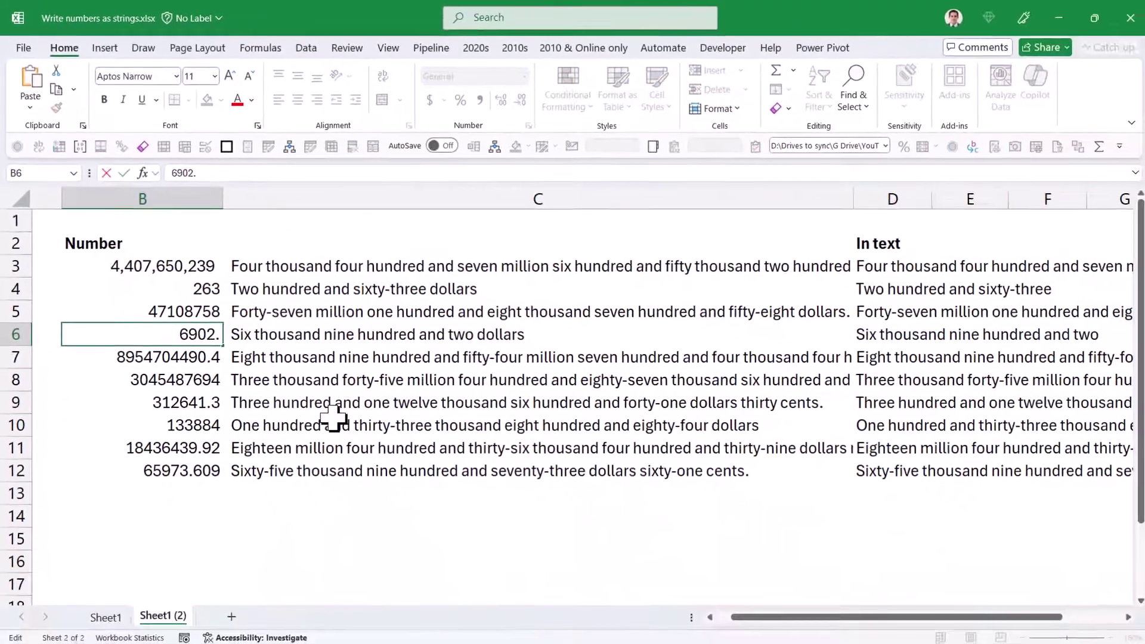
{"action": "key", "text": "Return"}
{"action": "key", "text": "Up"}
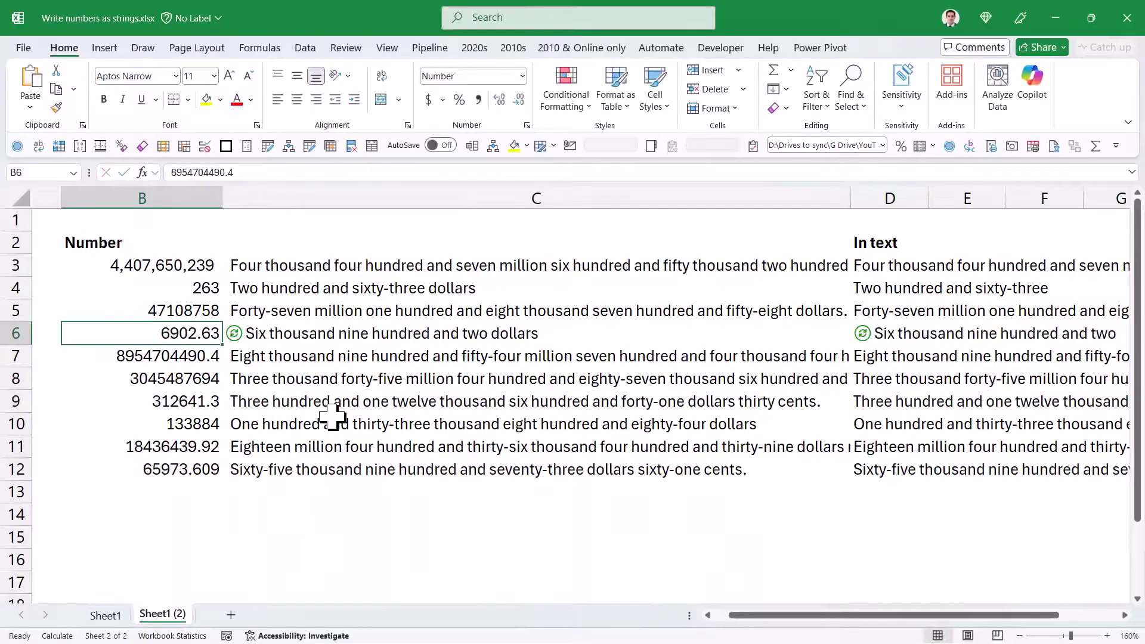
{"action": "key", "text": "Right"}
{"action": "key", "text": "Up"}
{"action": "key", "text": "Up"}
{"action": "key", "text": "Up"}
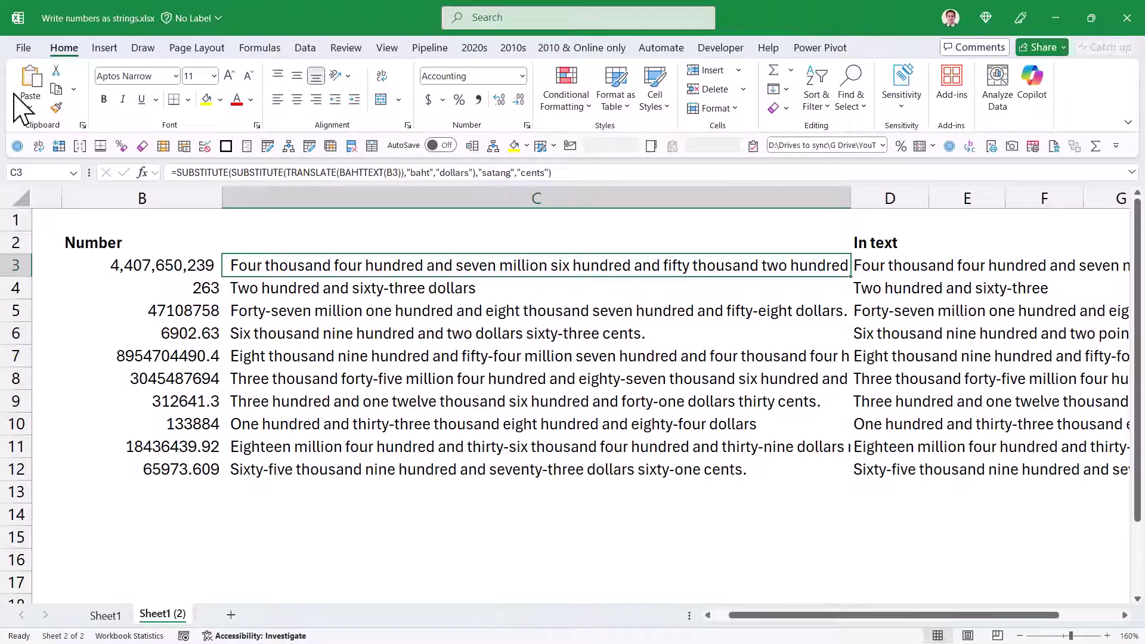
Step: View the Excel version 2412 (Beta Channel) under File > Account, then return to the worksheet
{"action": "left_click", "coordinate": [28, 51]}
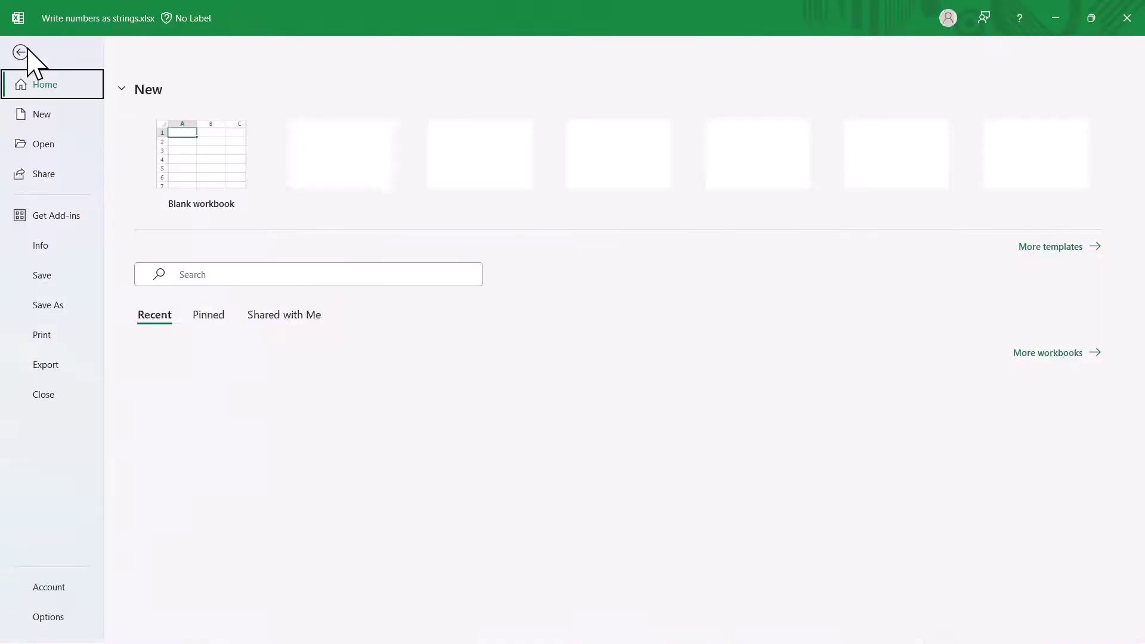
{"action": "left_click", "coordinate": [77, 594]}
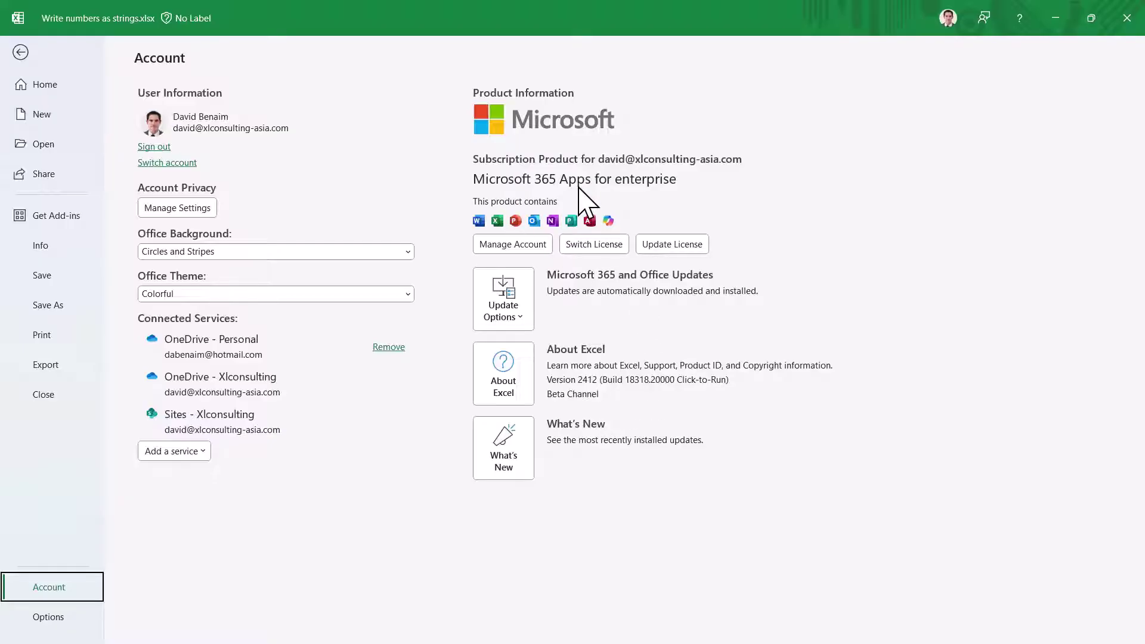
{"action": "left_click", "coordinate": [20, 52]}
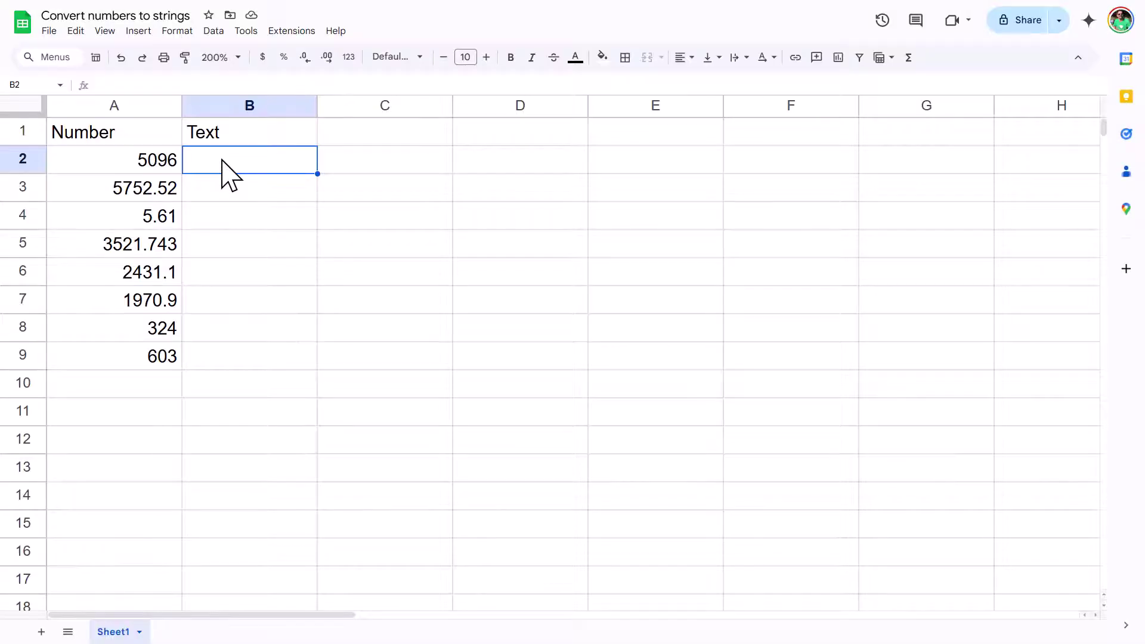
Step: Enter =BAHTTEXT(A2) in B2 and accept the suggested fill for rows 3 to 9
{"action": "type", "text": "=bah"}
{"action": "key", "text": "Tab"}
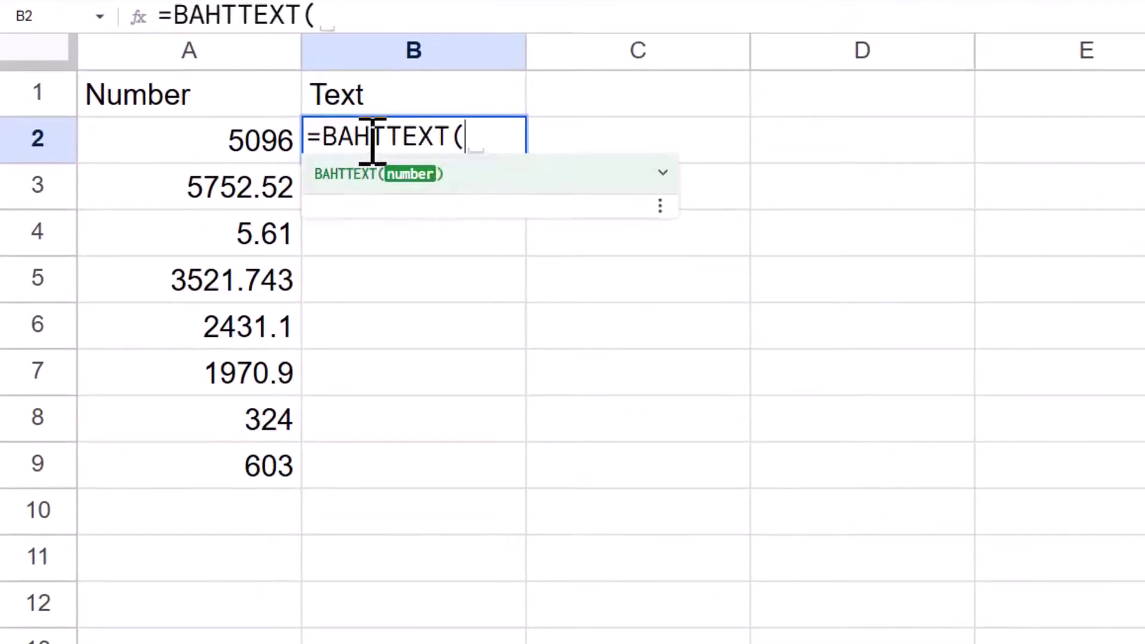
{"action": "left_click", "coordinate": [256, 149]}
{"action": "type", "text": ")"}
{"action": "key", "text": "Return"}
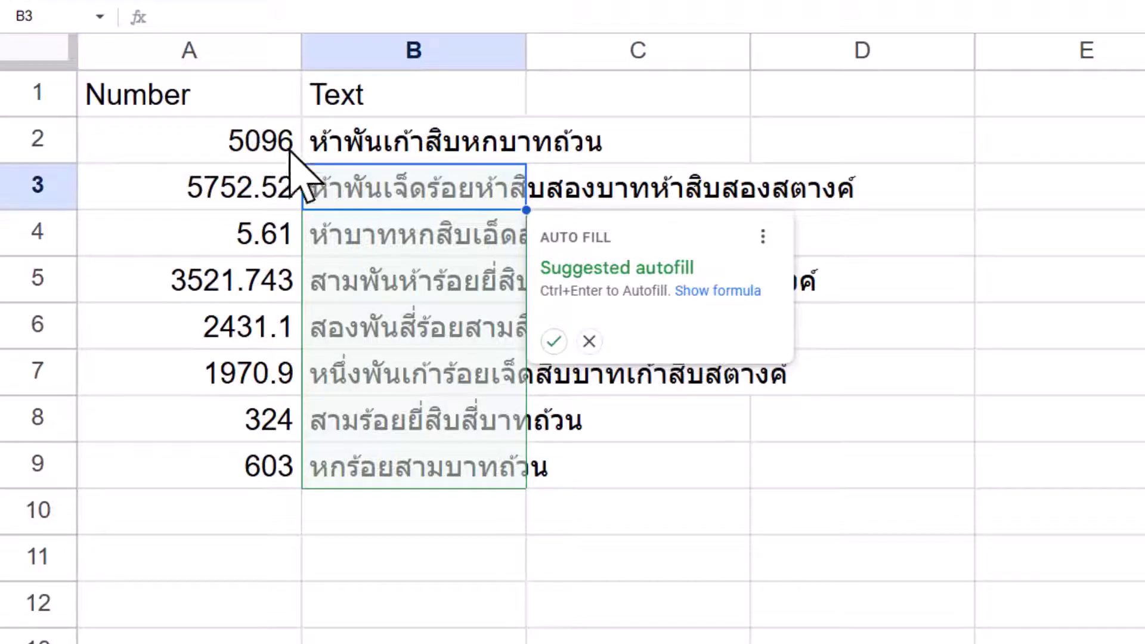
{"action": "left_click", "coordinate": [553, 341]}
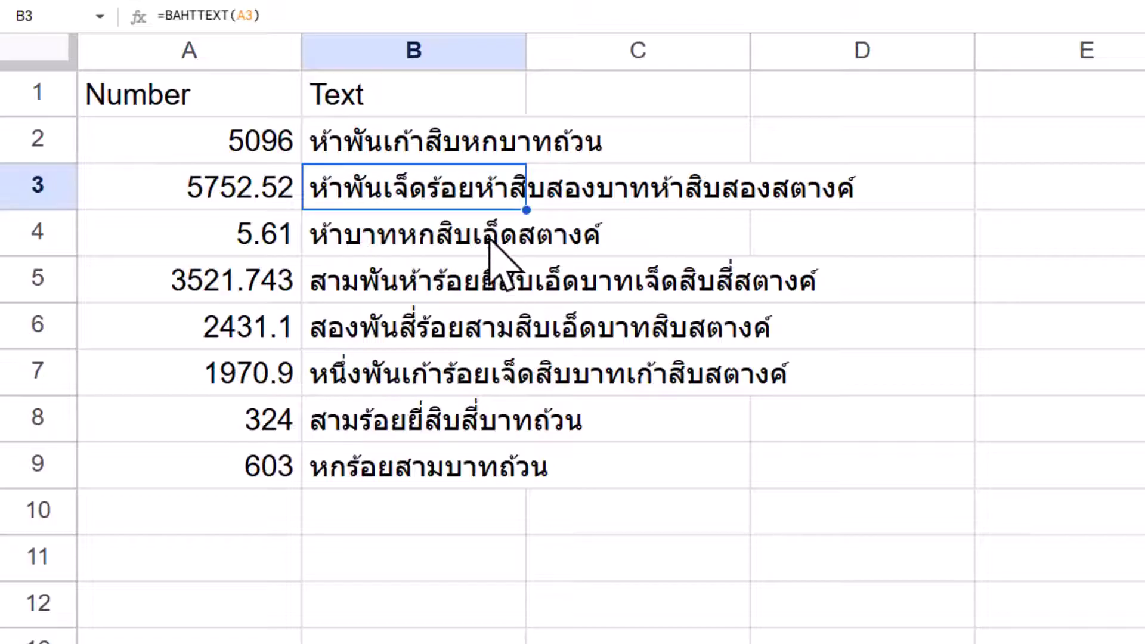
Step: Enter =GOOGLETRANSLATE(B2) in C2, giving 'Five thousand ninety-six baht'
{"action": "left_click", "coordinate": [477, 152]}
{"action": "left_click", "coordinate": [650, 151]}
{"action": "type", "text": "=goo"}
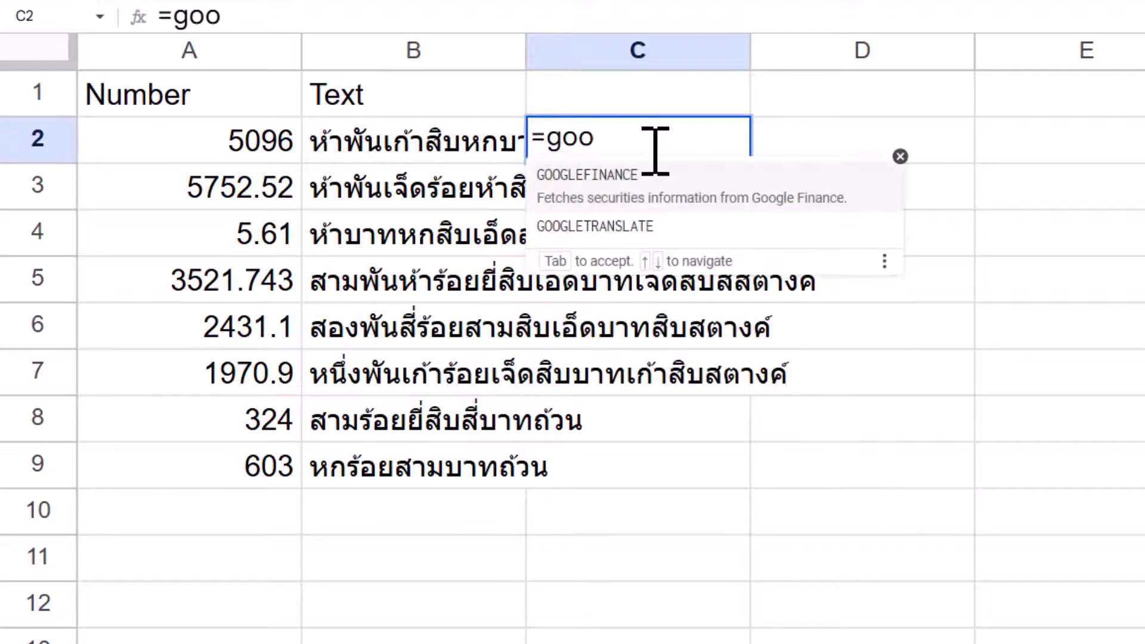
{"action": "key", "text": "Down"}
{"action": "key", "text": "Tab"}
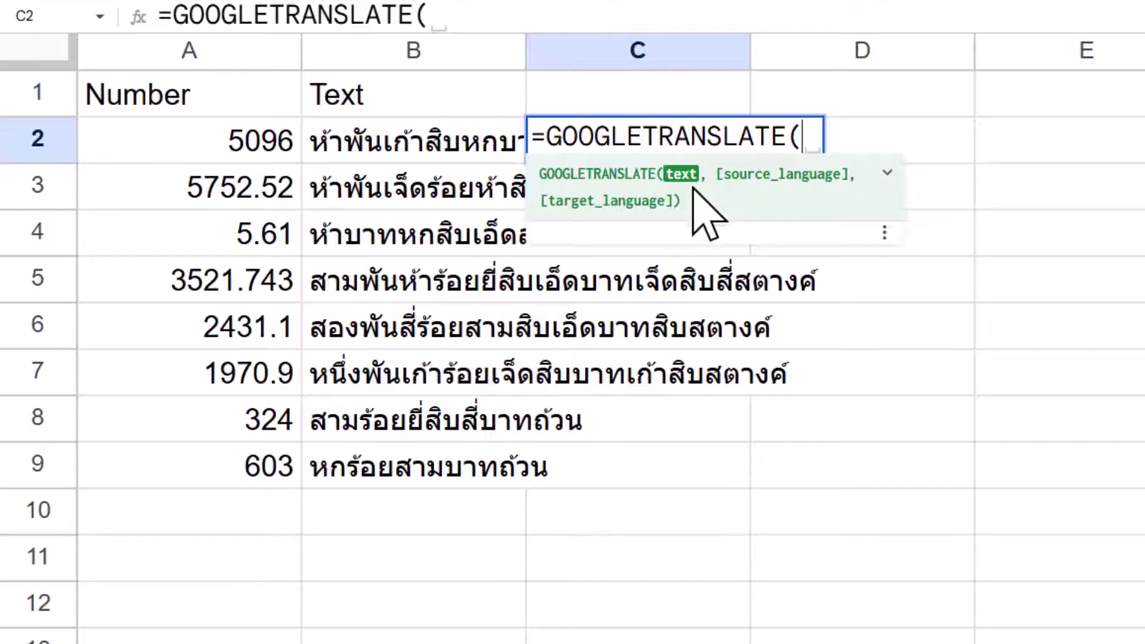
{"action": "left_click", "coordinate": [460, 152]}
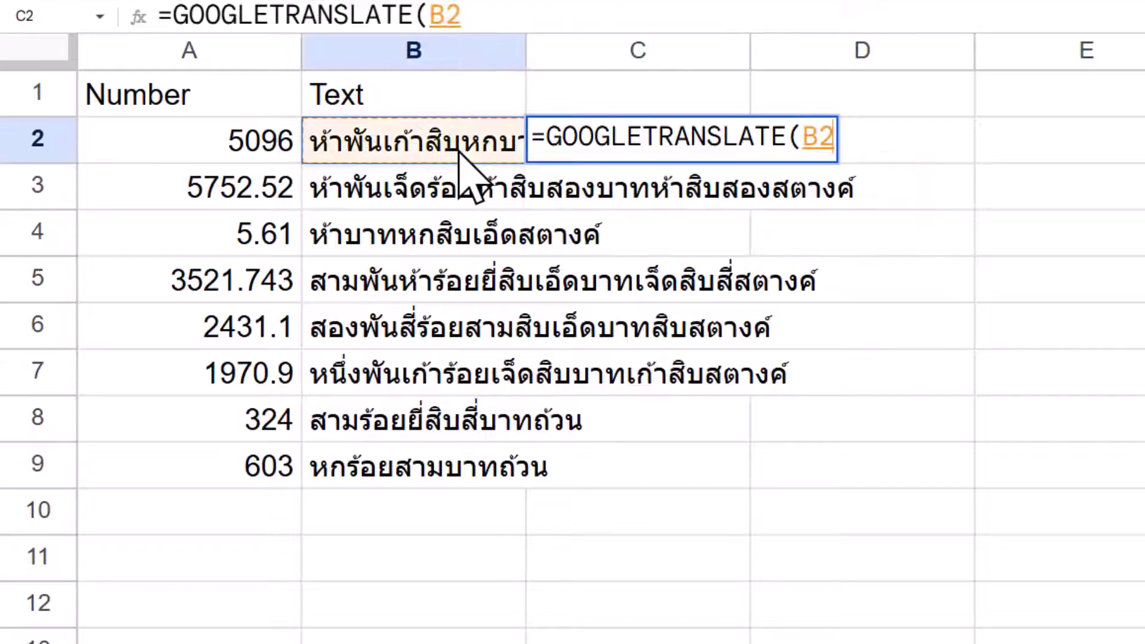
{"action": "type", "text": ")"}
{"action": "key", "text": "Return"}
{"action": "key", "text": "Up"}
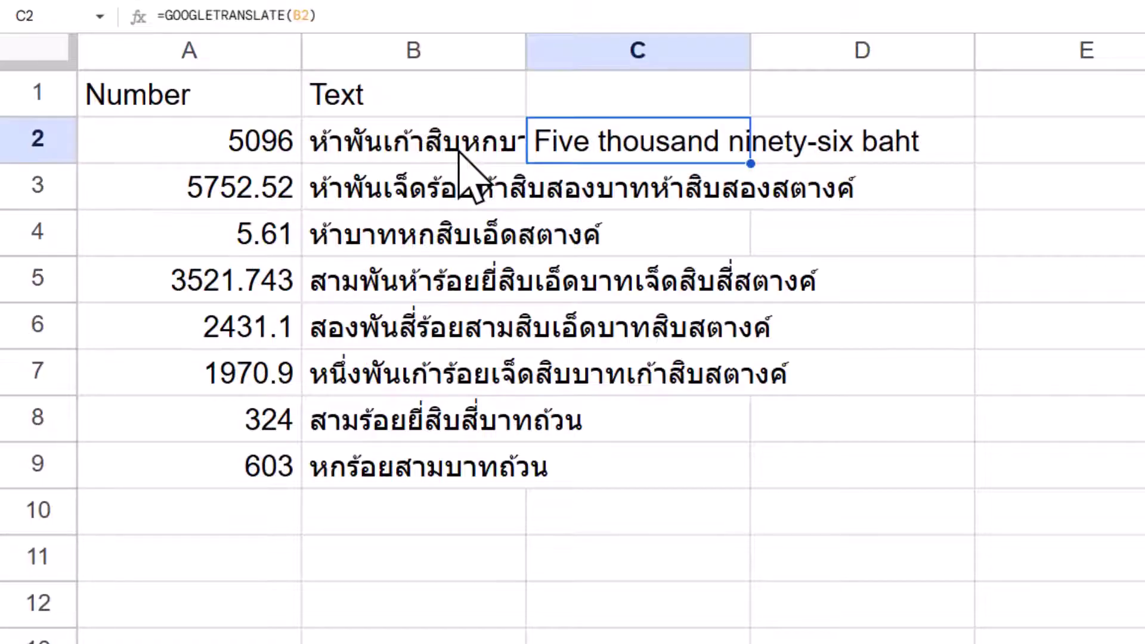
Step: Change C2 to =GOOGLETRANSLATE(B2,"th","fr") so it reads 'Cinq mille quatre-vingt-seize bahts'
{"action": "double_click", "coordinate": [579, 145]}
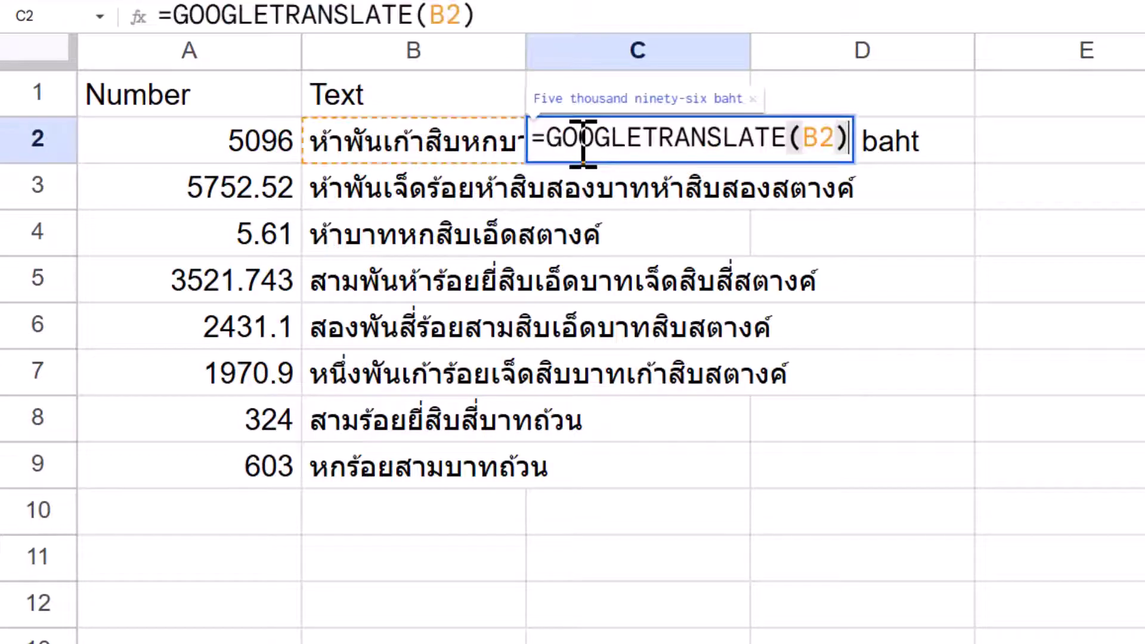
{"action": "key", "text": "Left"}
{"action": "type", "text": ","}
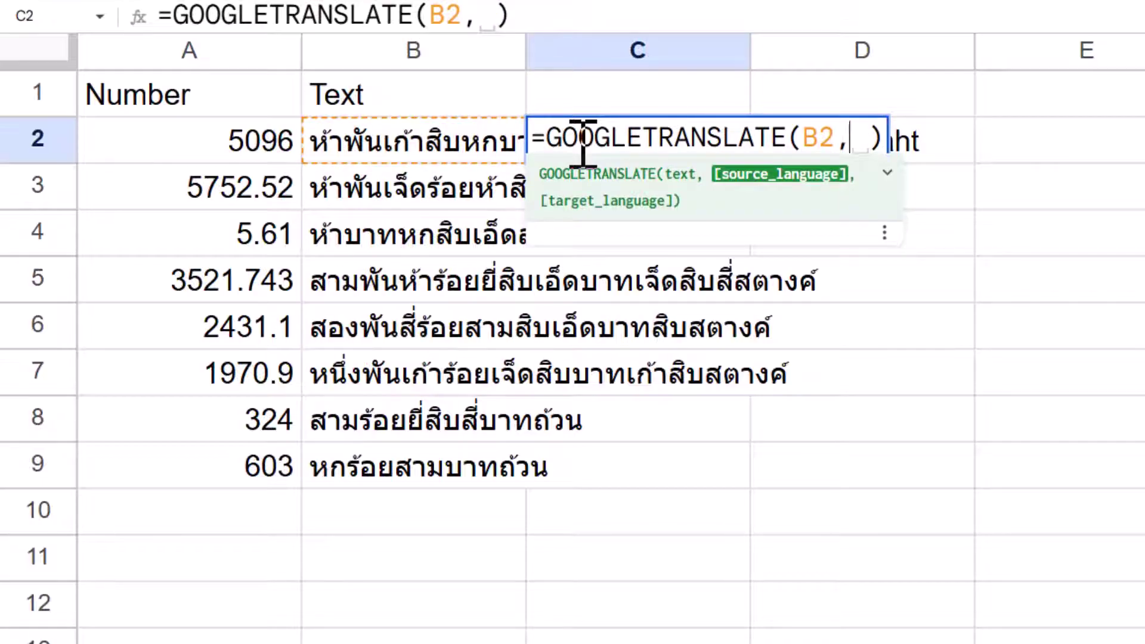
{"action": "key", "text": "BackSpace"}
{"action": "type", "text": "\"h"}
{"action": "key", "text": "BackSpace"}
{"action": "type", "text": "th\","}
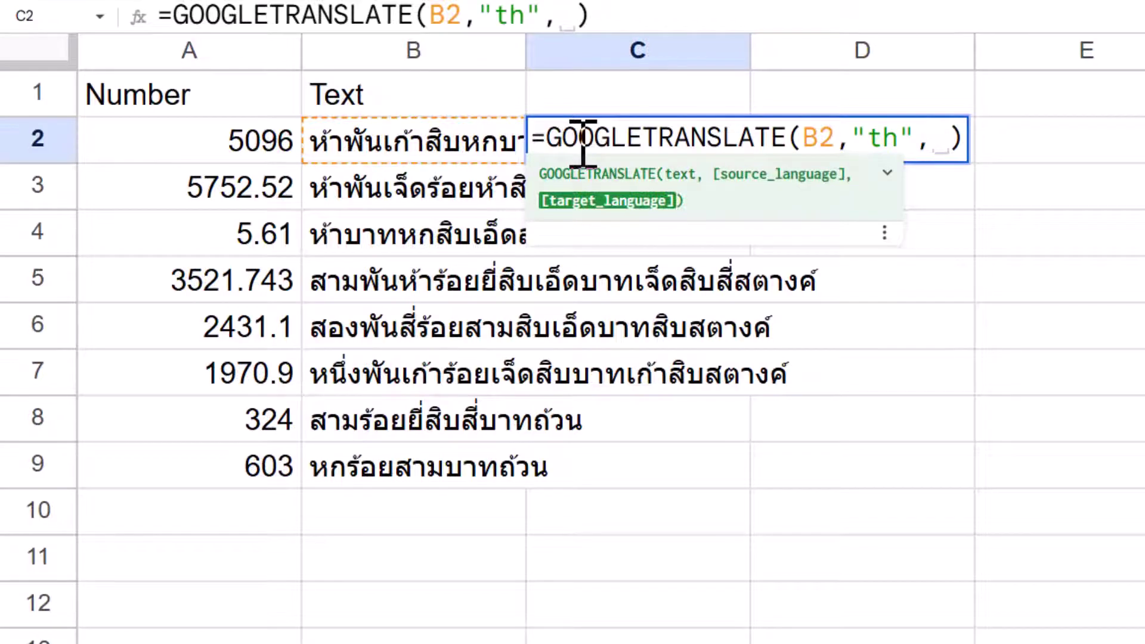
{"action": "key", "text": "BackSpace"}
{"action": "type", "text": "\"fr\""}
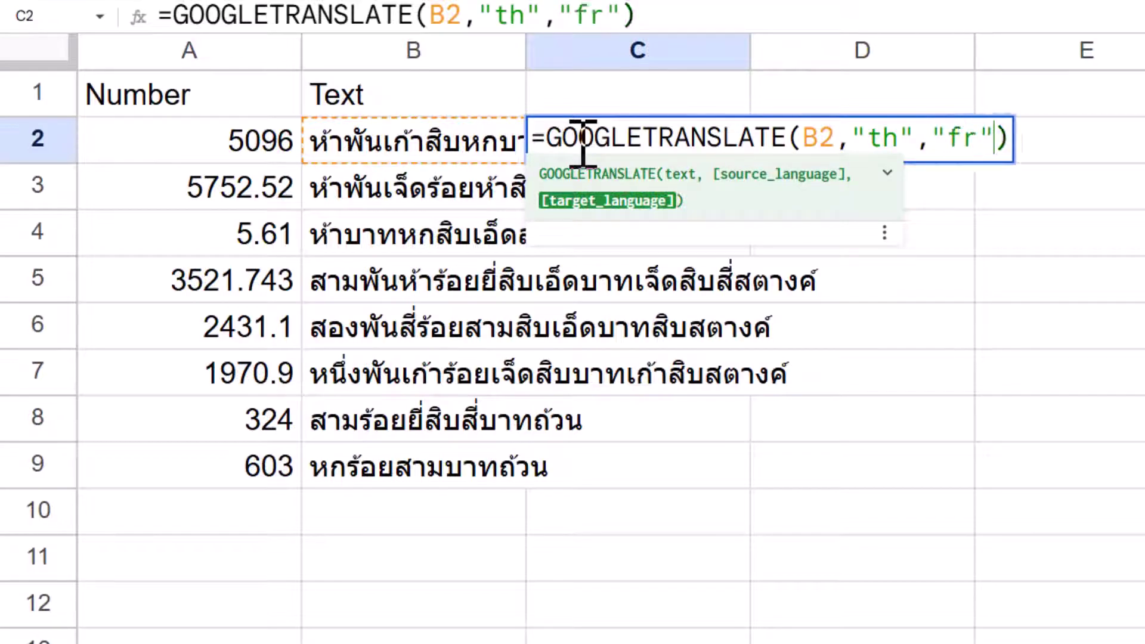
{"action": "key", "text": "Return"}
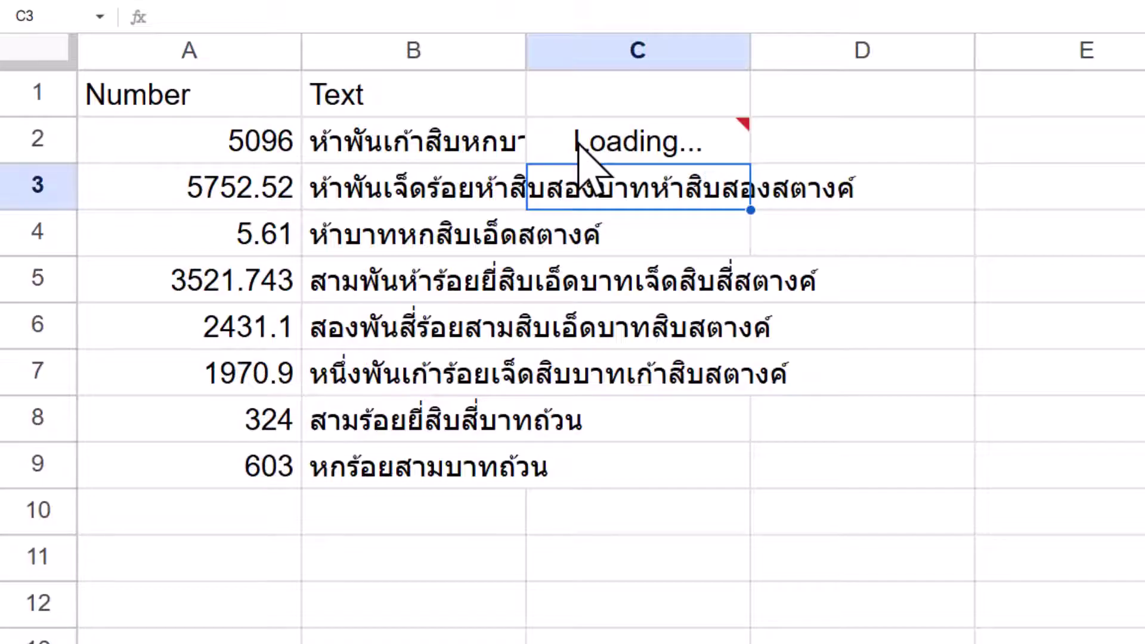
{"action": "left_click", "coordinate": [578, 145]}
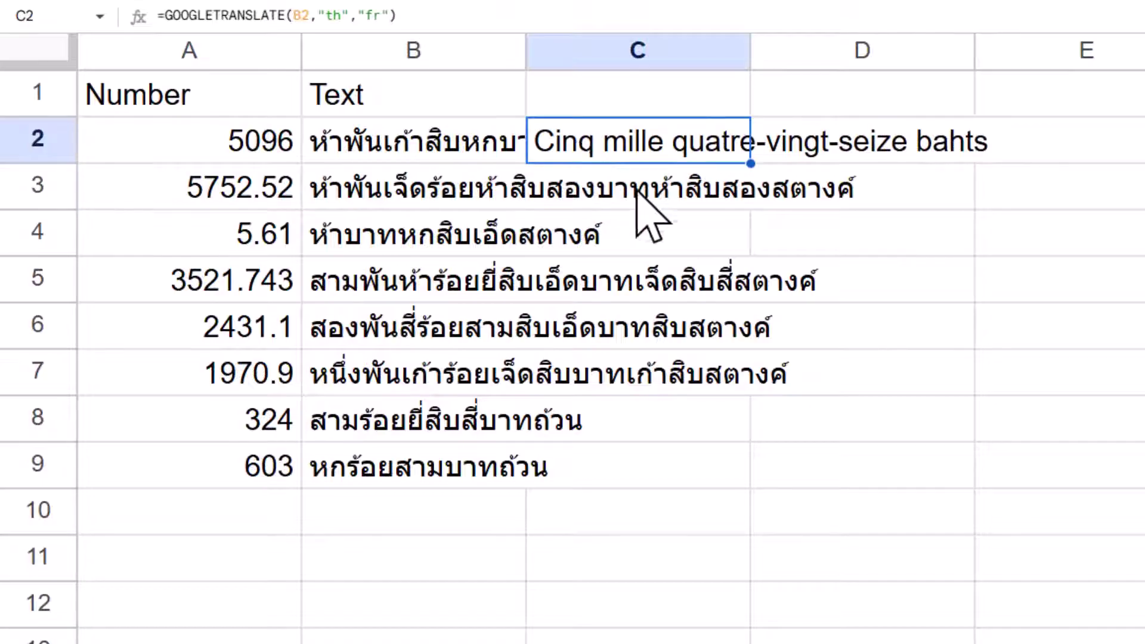
Step: Fill the French translation down to C9 and change A5 from 3521.743 to 3521.748
{"action": "left_click_drag", "start_coordinate": [750, 165], "coordinate": [690, 455]}
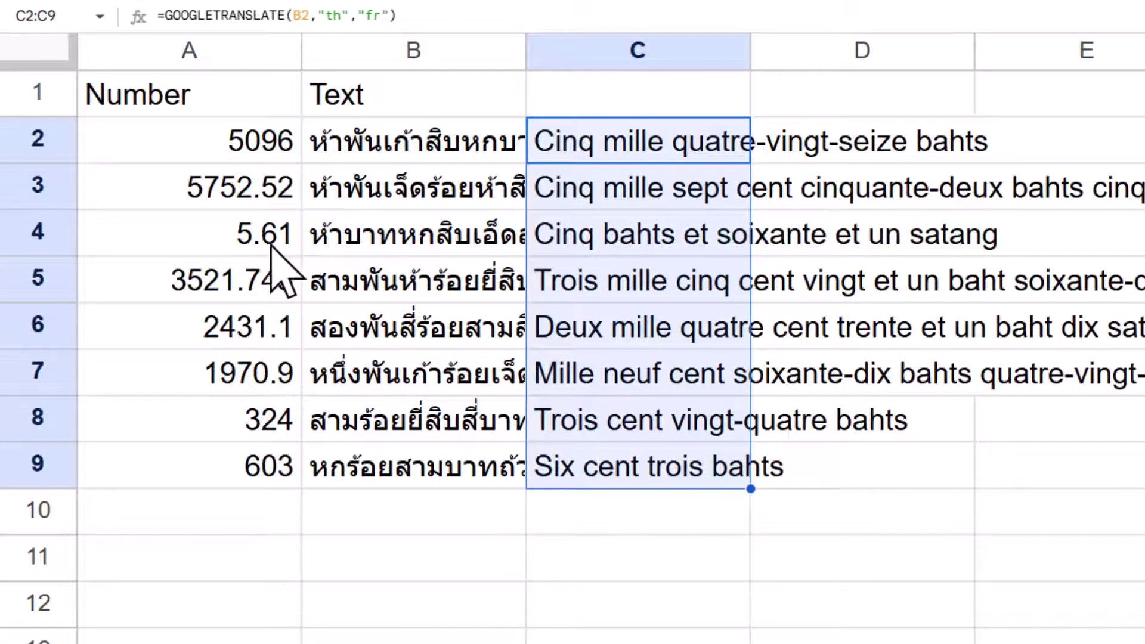
{"action": "left_click", "coordinate": [637, 297]}
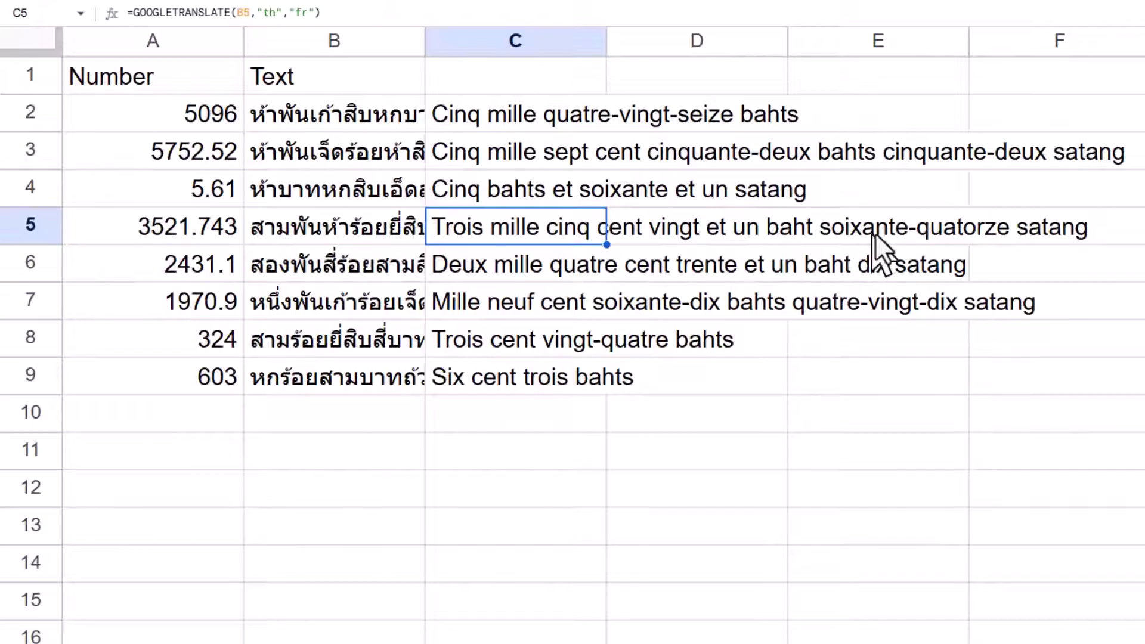
{"action": "left_click", "coordinate": [221, 236]}
{"action": "key", "text": "F2"}
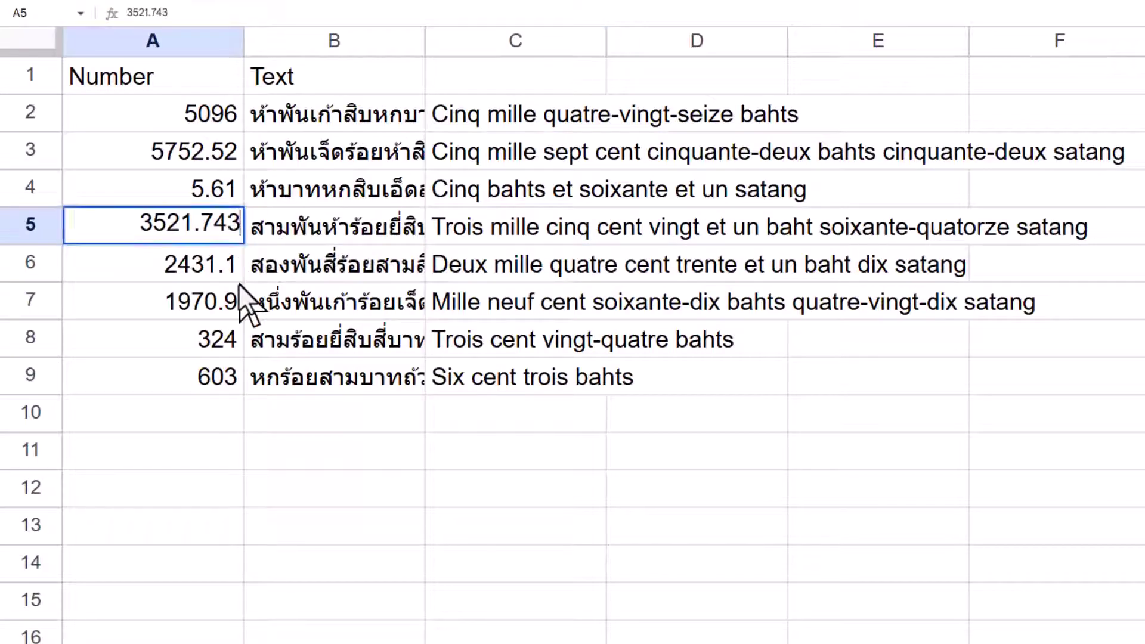
{"action": "key", "text": "shift+Left"}
{"action": "type", "text": "8"}
{"action": "key", "text": "Return"}
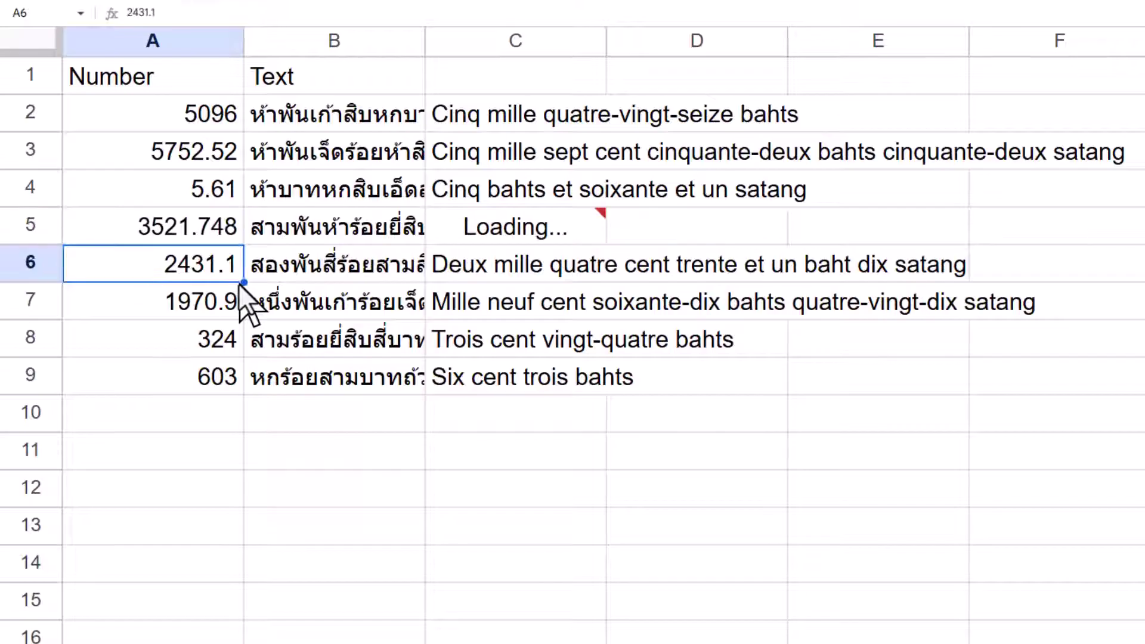
Step: Clear the French translations from C2:C9
{"action": "key", "text": "Up"}
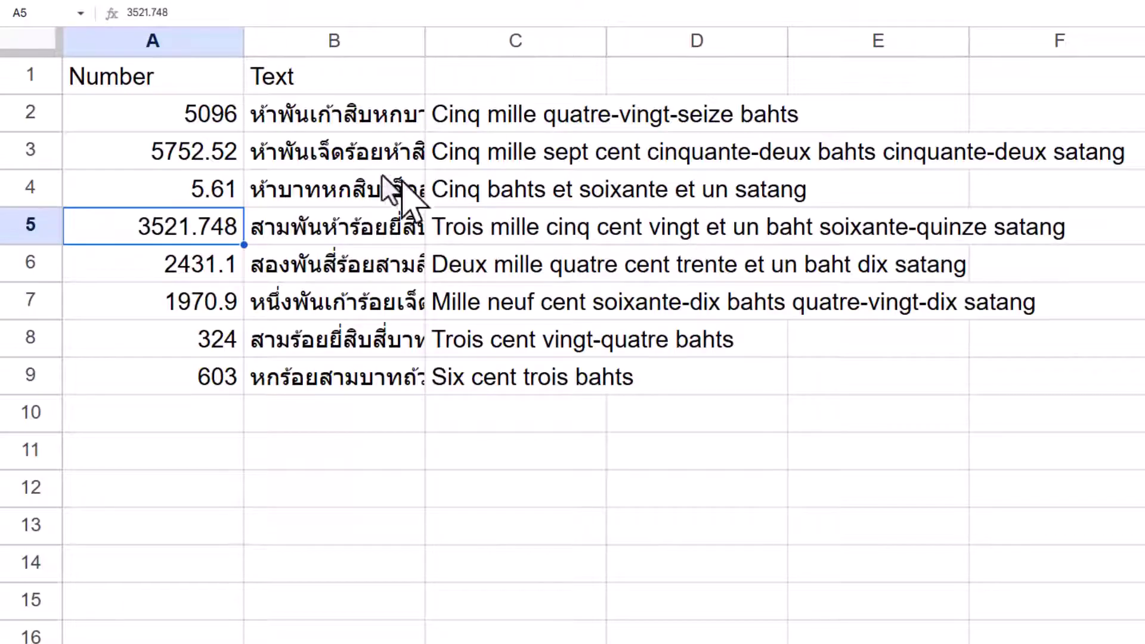
{"action": "left_click_drag", "start_coordinate": [473, 119], "coordinate": [508, 382]}
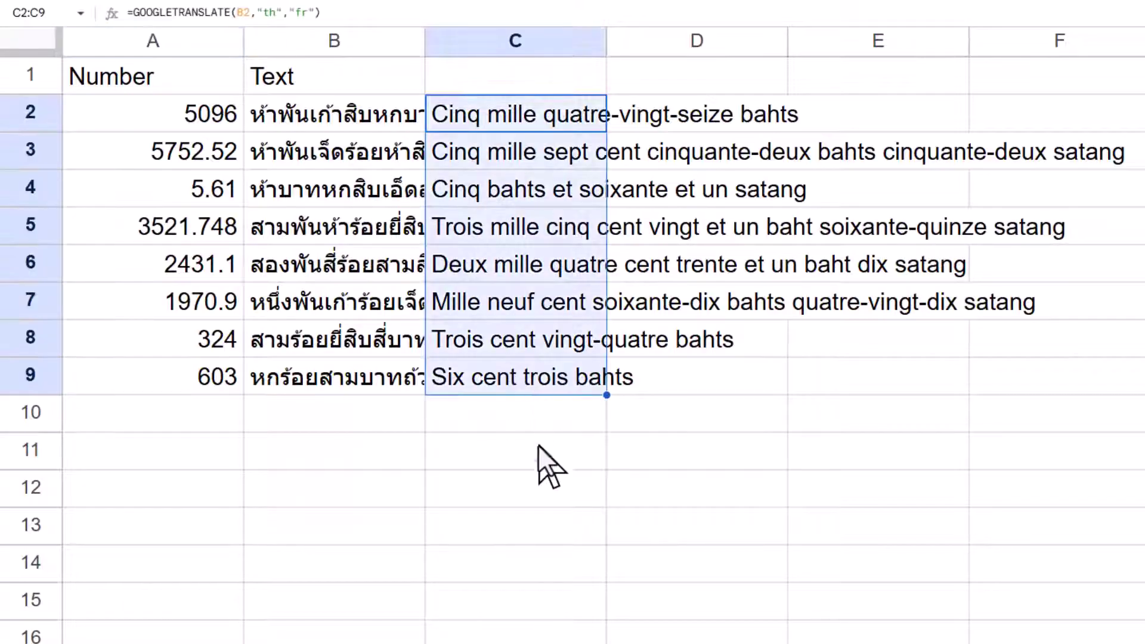
{"action": "key", "text": "Delete"}
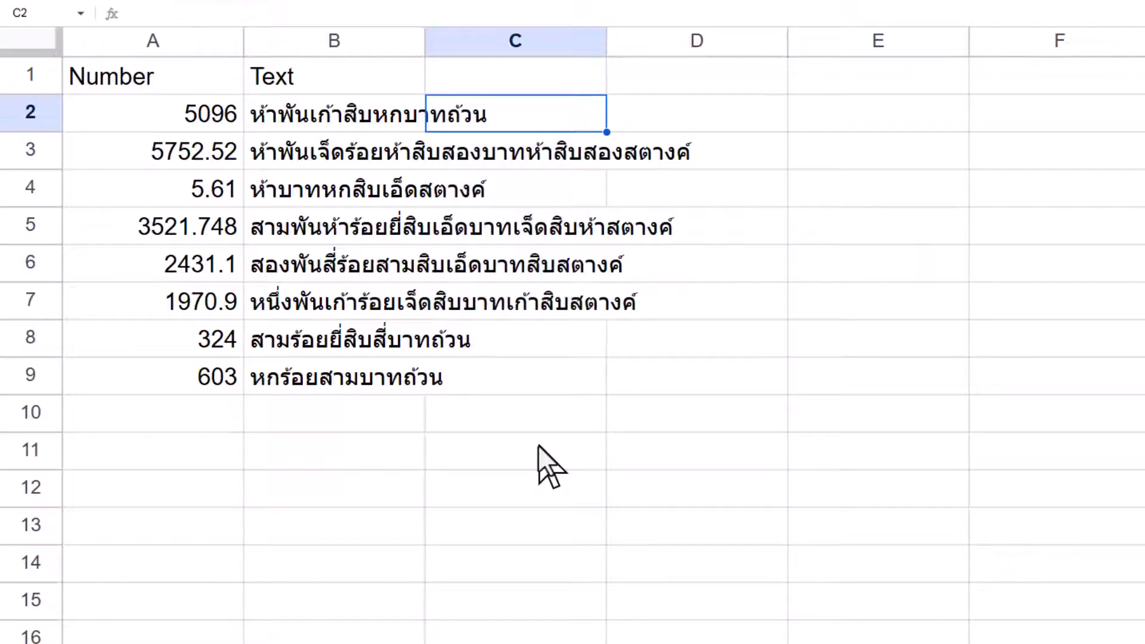
Step: Change B2 to =googletranslate(BAHTTEXT(A2)) and fill it down through B9
{"action": "left_click", "coordinate": [376, 122]}
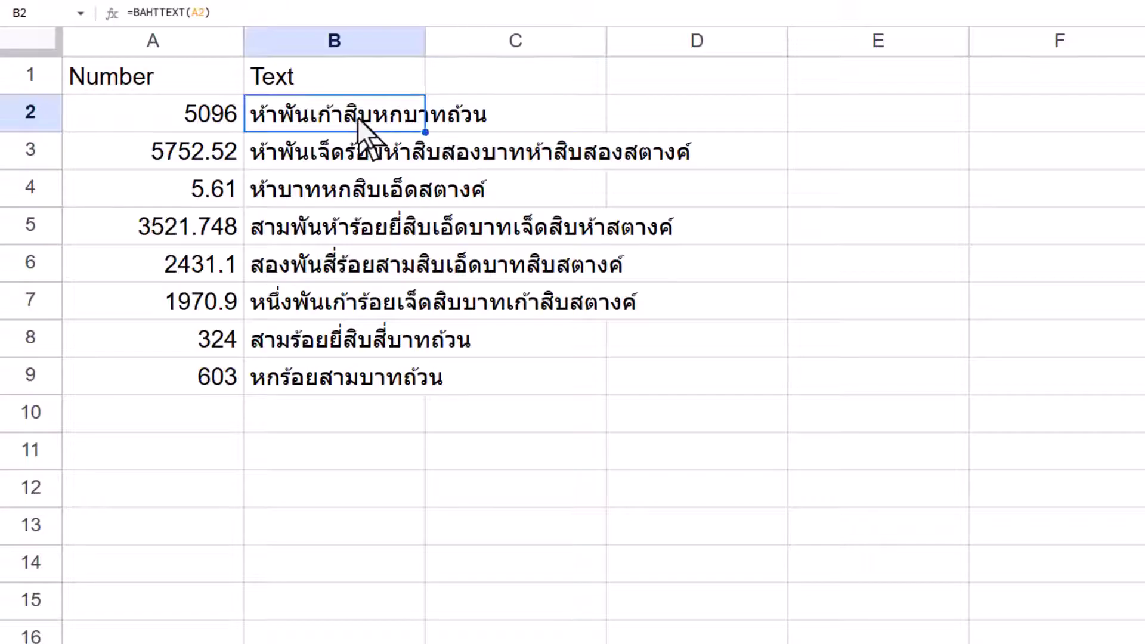
{"action": "left_click", "coordinate": [130, 13]}
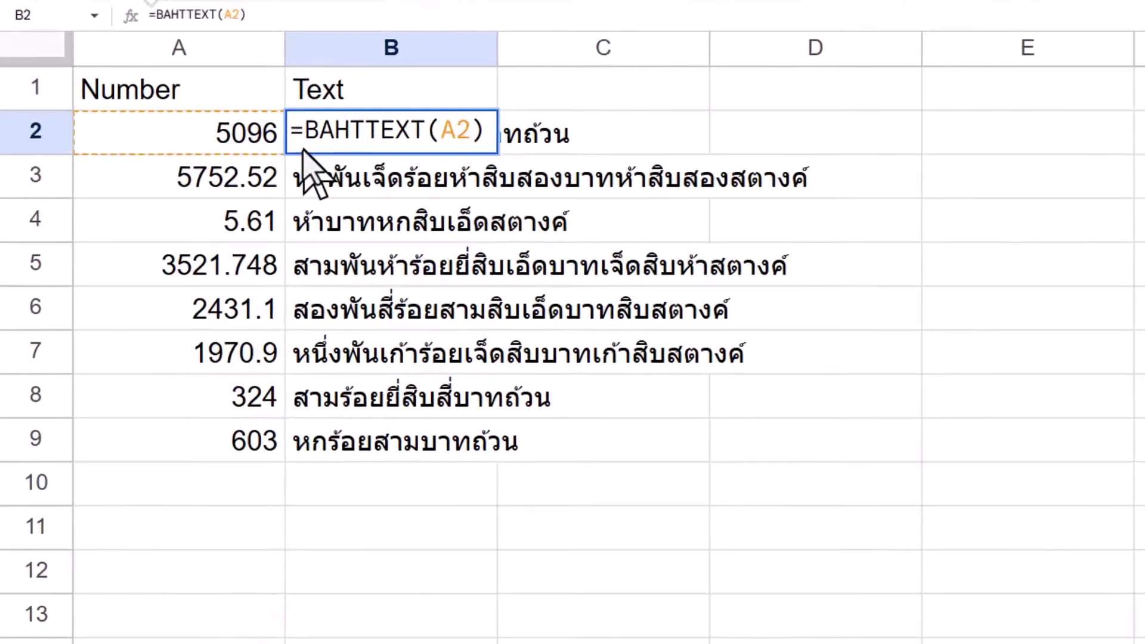
{"action": "type", "text": "goo"}
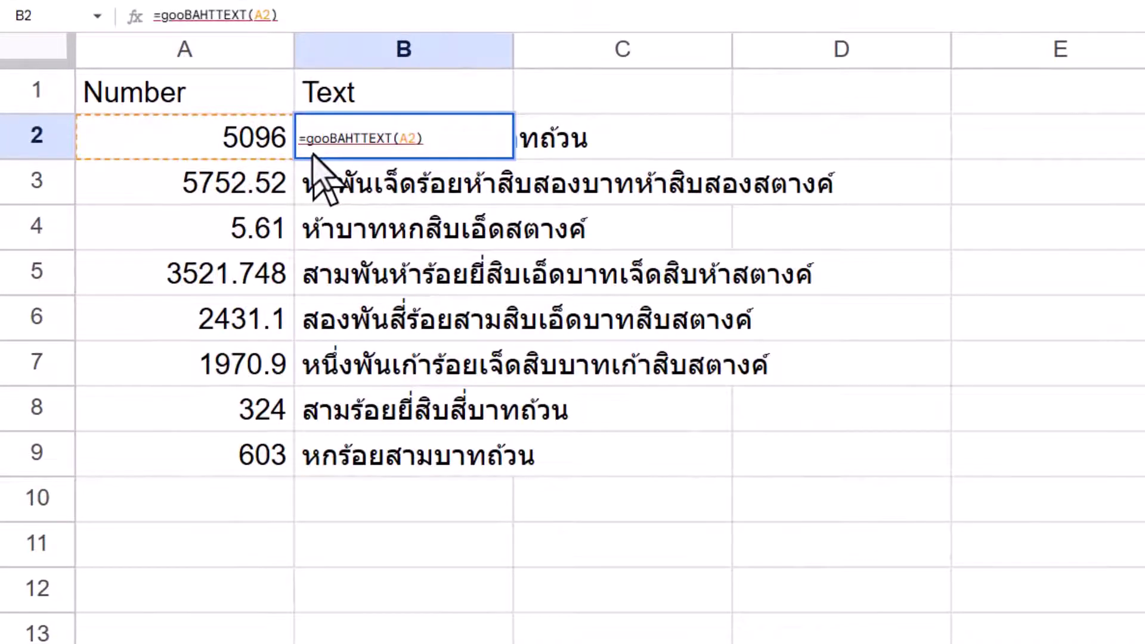
{"action": "type", "text": "gletranslate"}
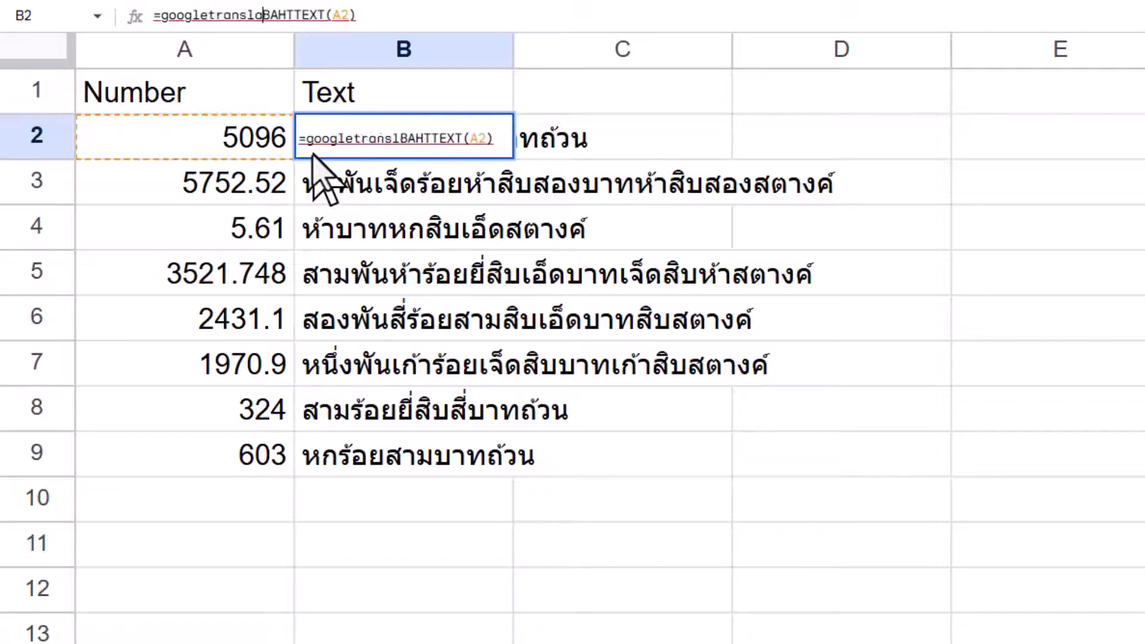
{"action": "type", "text": "("}
{"action": "key", "text": "End"}
{"action": "type", "text": ")"}
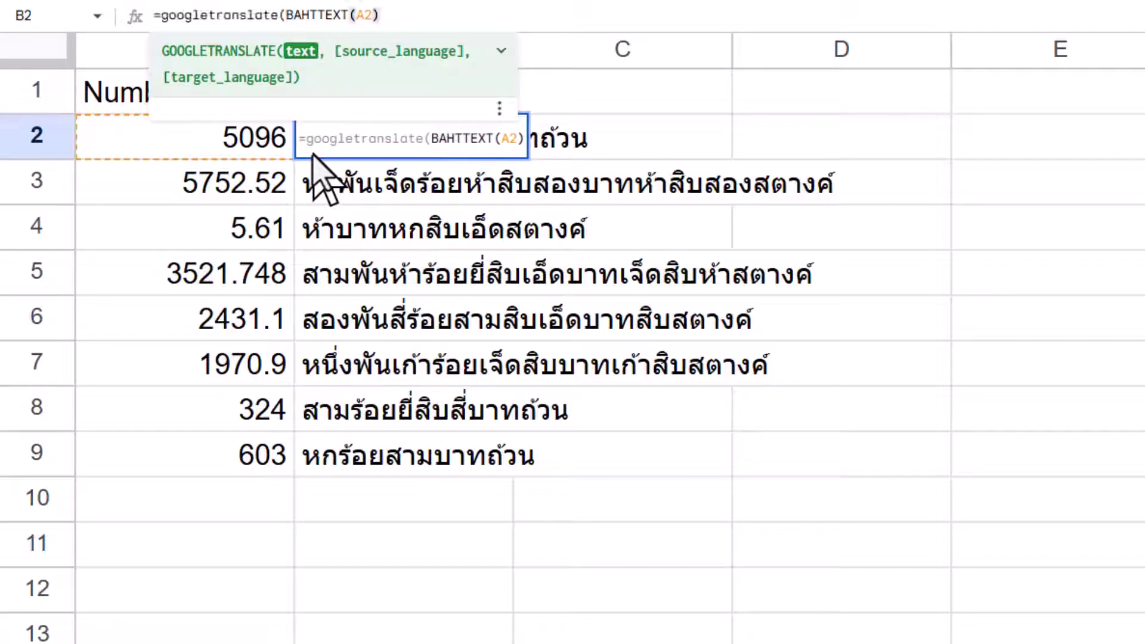
{"action": "type", "text": ")"}
{"action": "key", "text": "Return"}
{"action": "key", "text": "Up"}
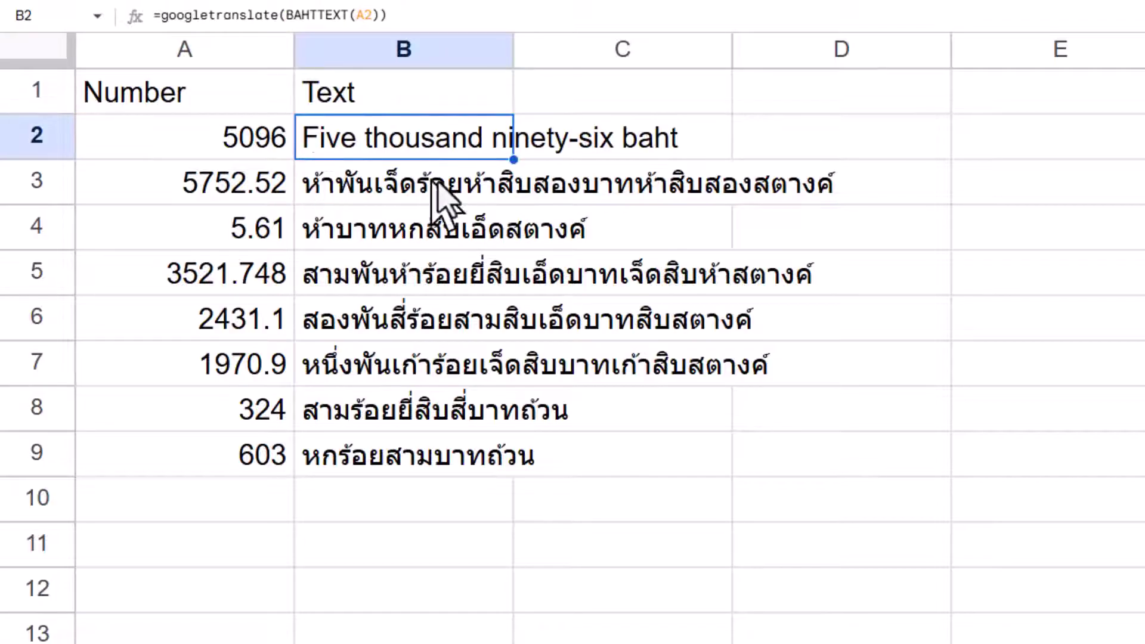
{"action": "left_click_drag", "start_coordinate": [513, 160], "coordinate": [464, 471]}
Step: Wrap B2's formula in SUBSTITUTE replacing "baht" with "pounds"
{"action": "double_click", "coordinate": [411, 149]}
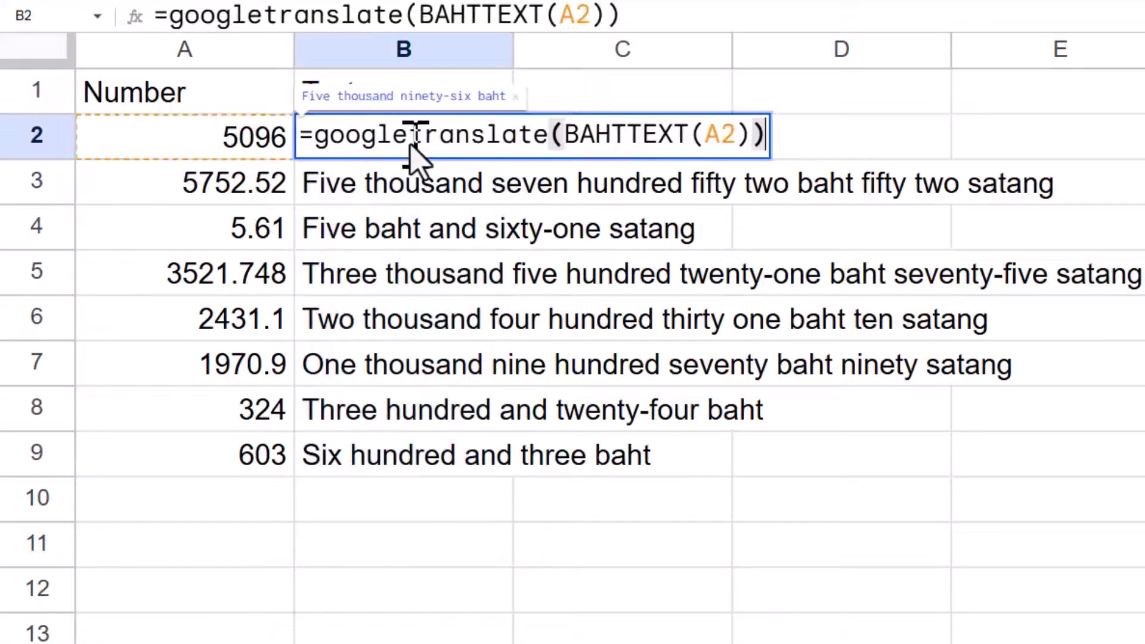
{"action": "key", "text": "Home"}
{"action": "key", "text": "Right"}
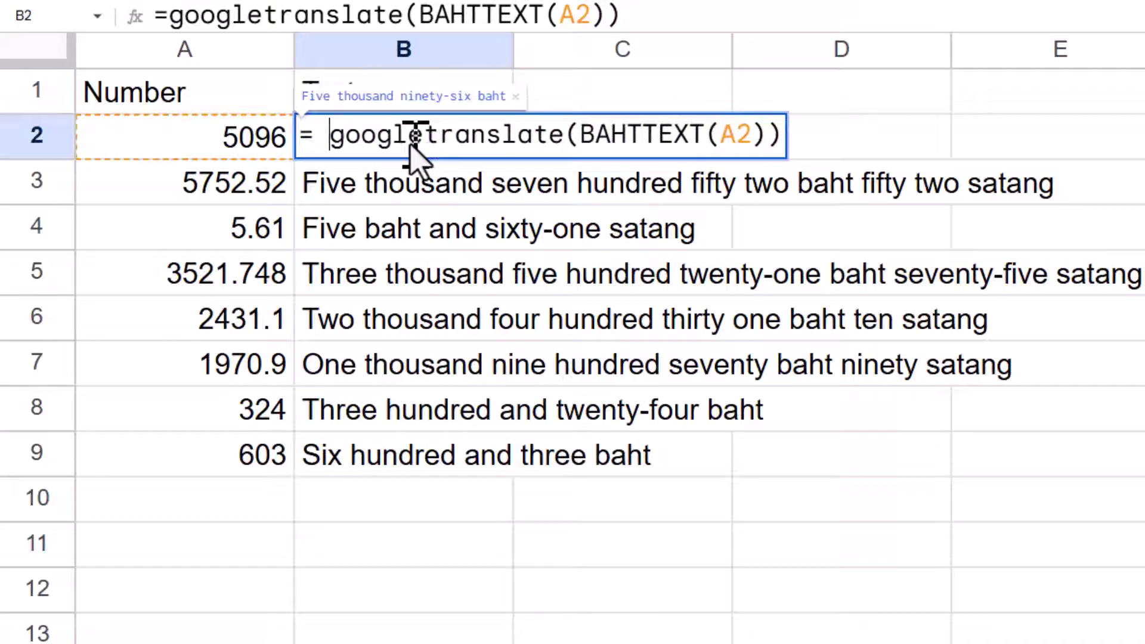
{"action": "key", "text": "Left"}
{"action": "type", "text": "sub"}
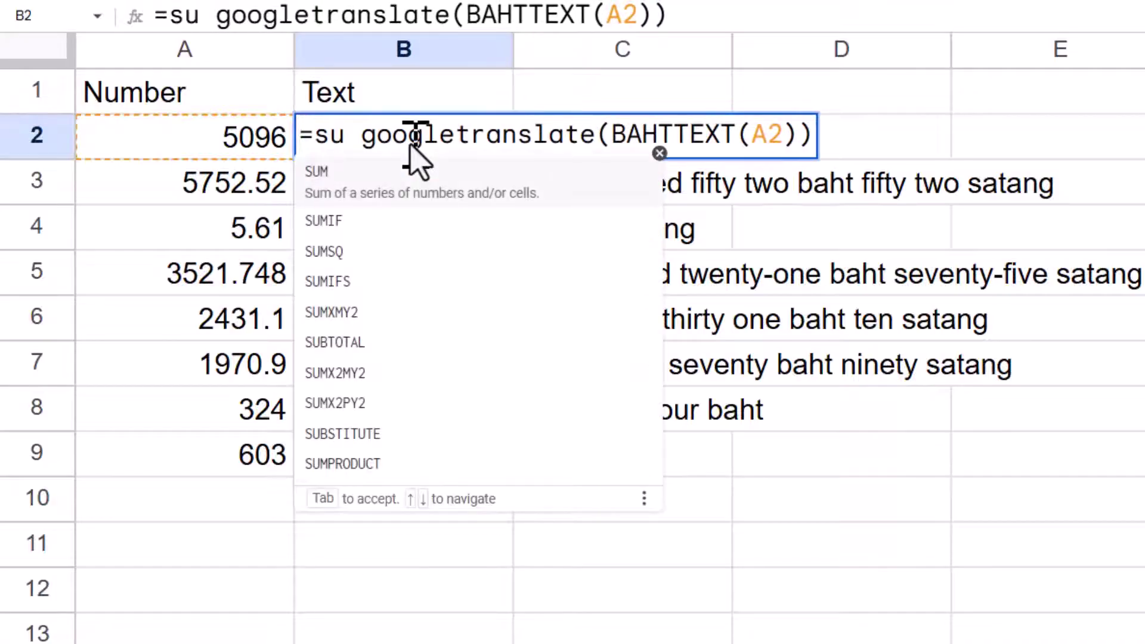
{"action": "key", "text": "Down"}
{"action": "key", "text": "Tab"}
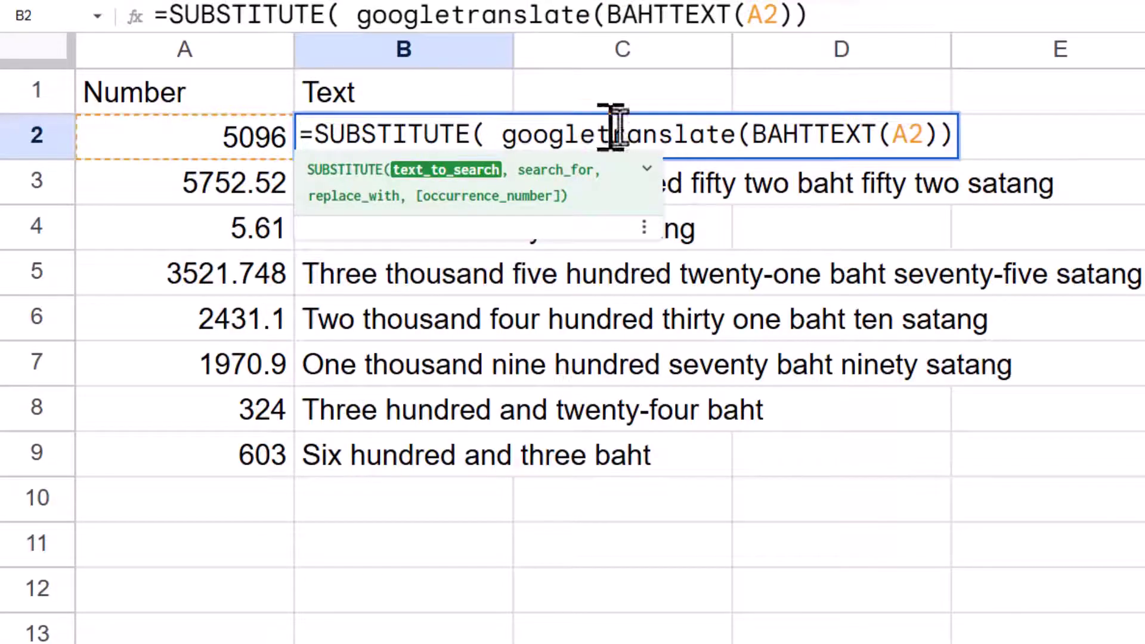
{"action": "left_click", "coordinate": [948, 130]}
{"action": "key", "text": "End"}
{"action": "type", "text": ",\"bah"}
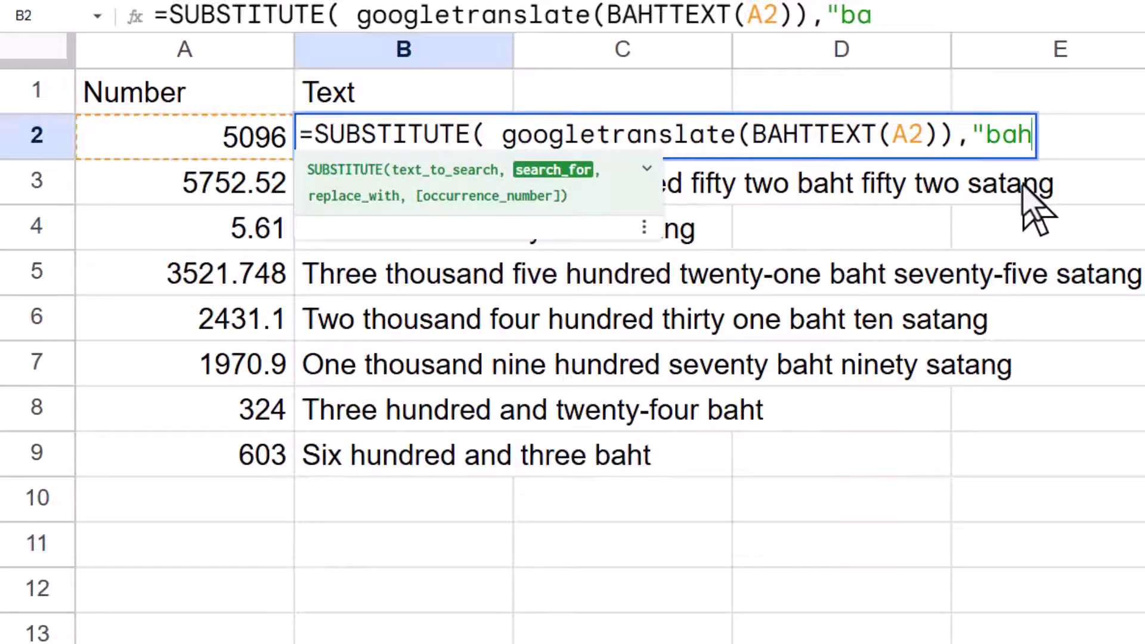
{"action": "type", "text": "t\","}
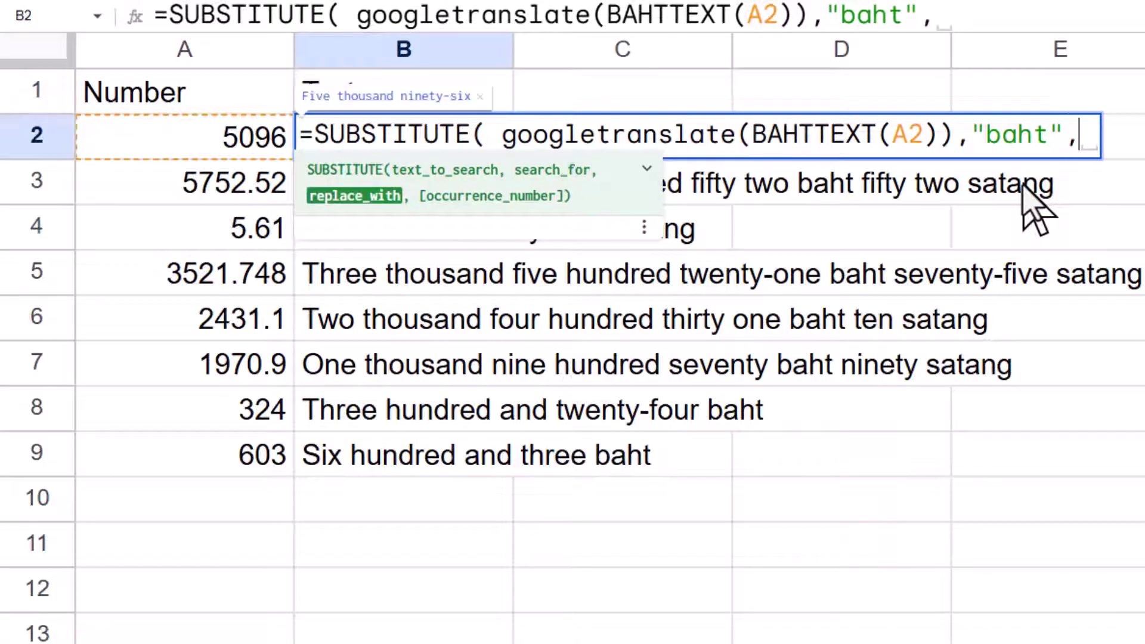
{"action": "type", "text": "\"pounds\")"}
{"action": "key", "text": "Return"}
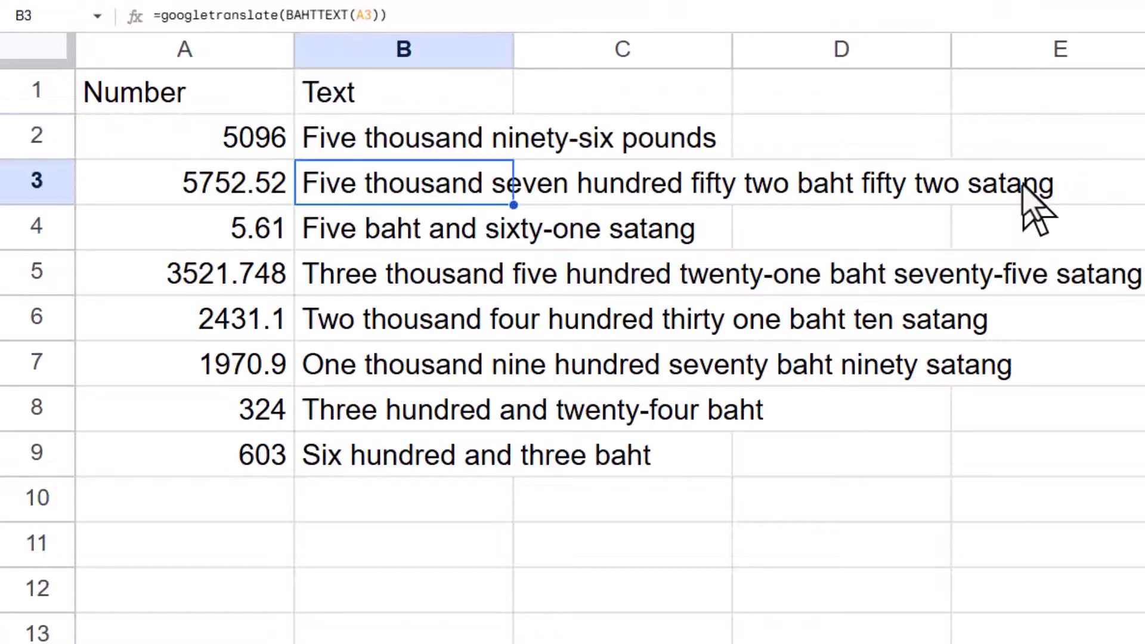
{"action": "key", "text": "Up"}
Step: Wrap it in a second SUBSTITUTE replacing "satang" with "pence"
{"action": "key", "text": "Return"}
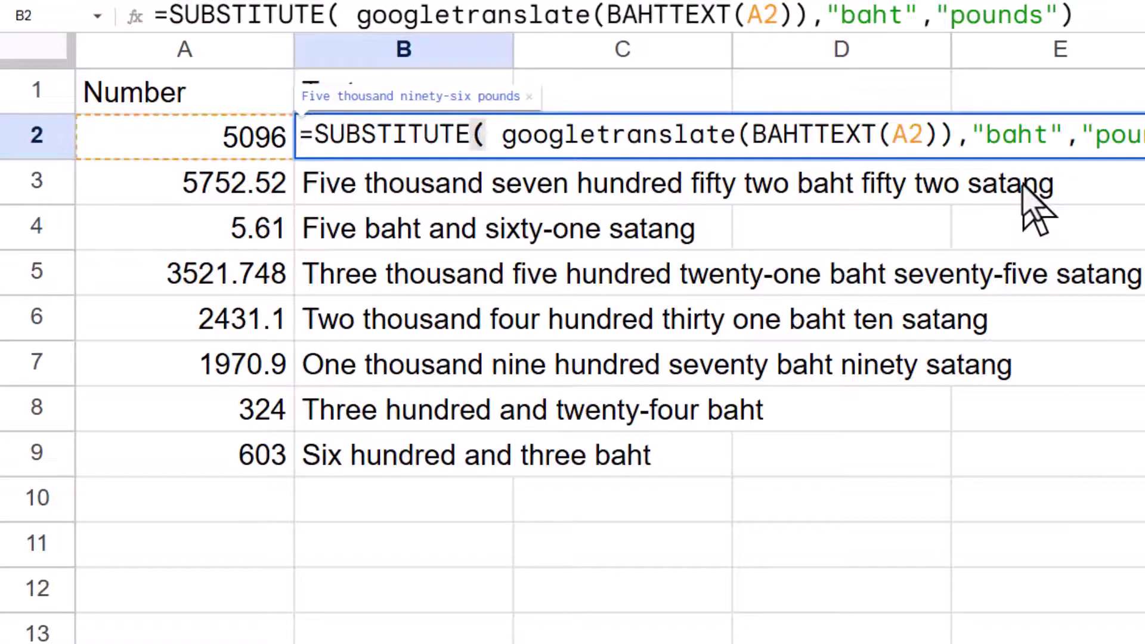
{"action": "key", "text": "Home"}
{"action": "key", "text": "Right"}
{"action": "type", "text": "sub"}
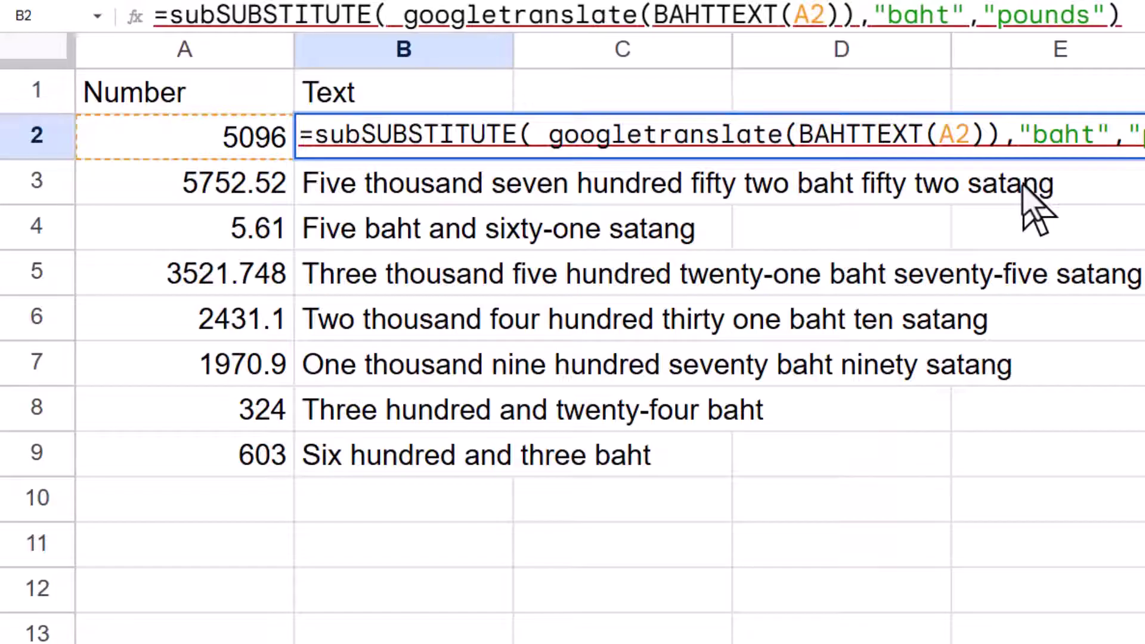
{"action": "type", "text": "s"}
{"action": "key", "text": "Tab"}
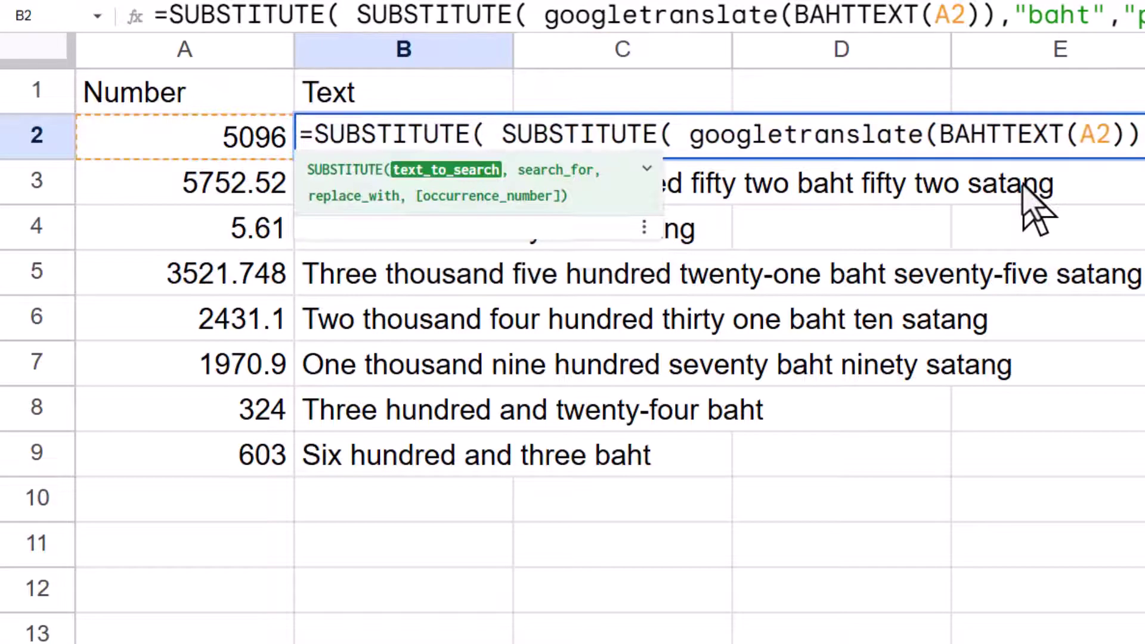
{"action": "key", "text": "End"}
{"action": "type", "text": ","}
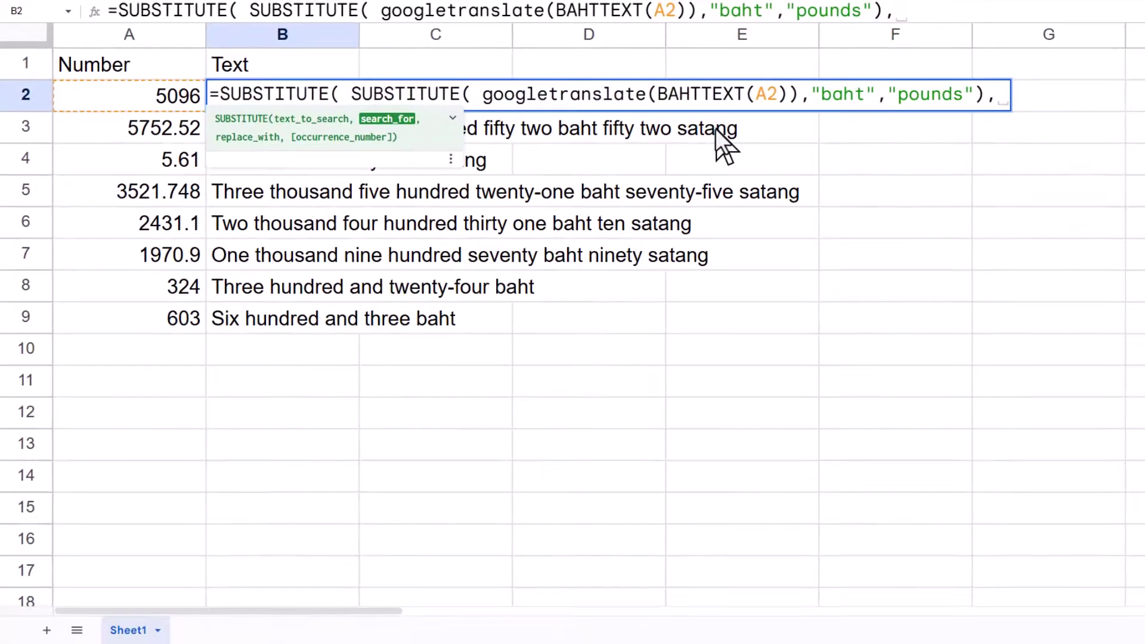
{"action": "type", "text": "\"satang\""}
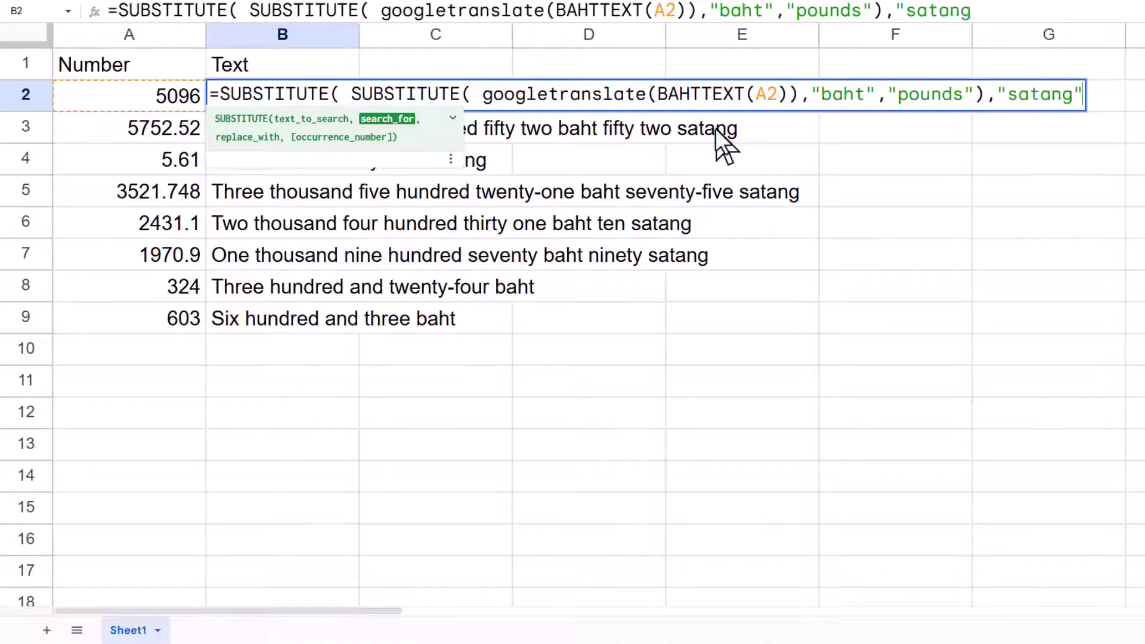
{"action": "type", "text": ",\""}
{"action": "type", "text": "pence"}
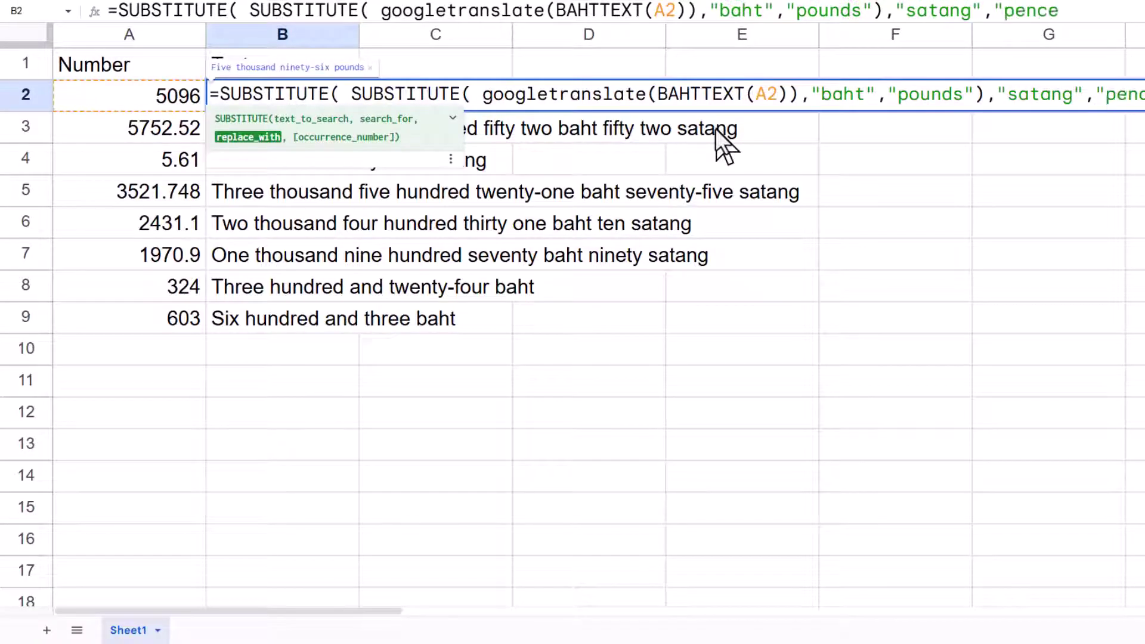
{"action": "type", "text": "\")"}
{"action": "key", "text": "Return"}
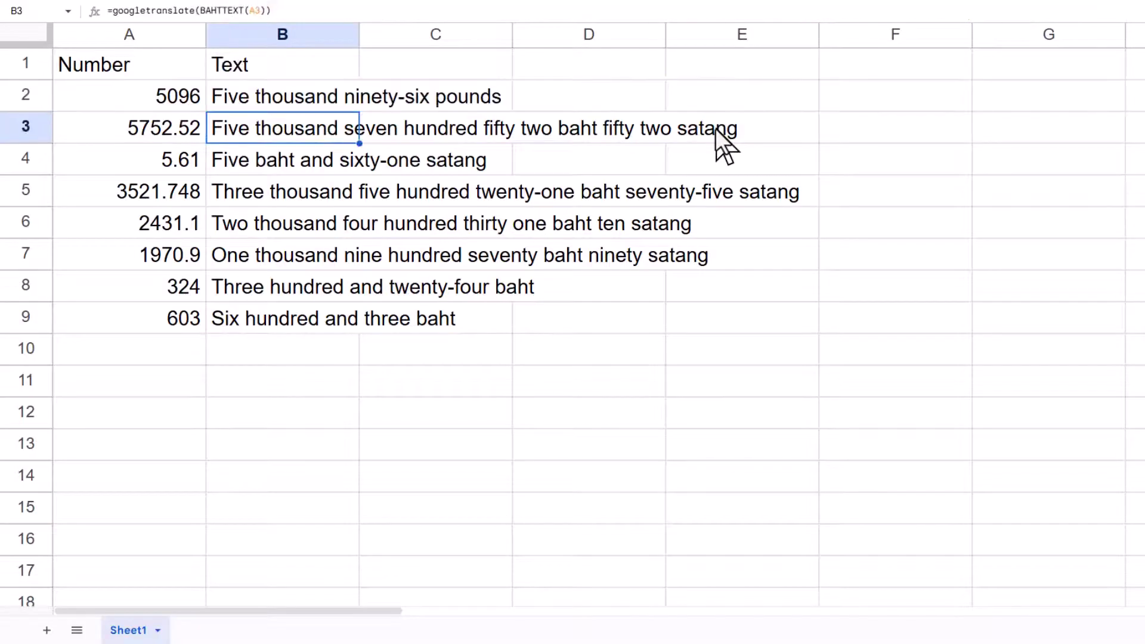
{"action": "key", "text": "Up"}
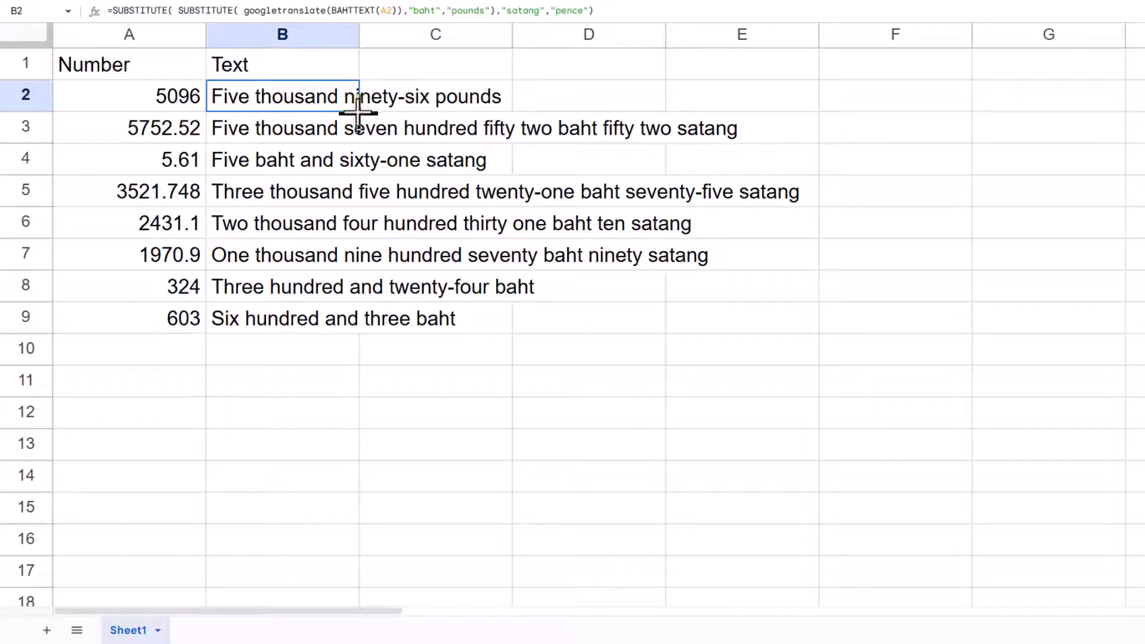
Step: Fill the pounds-and-pence formula down to B9, so 5.61 reads 'Five pounds and sixty-one pence'
{"action": "left_click_drag", "start_coordinate": [358, 112], "coordinate": [343, 332]}
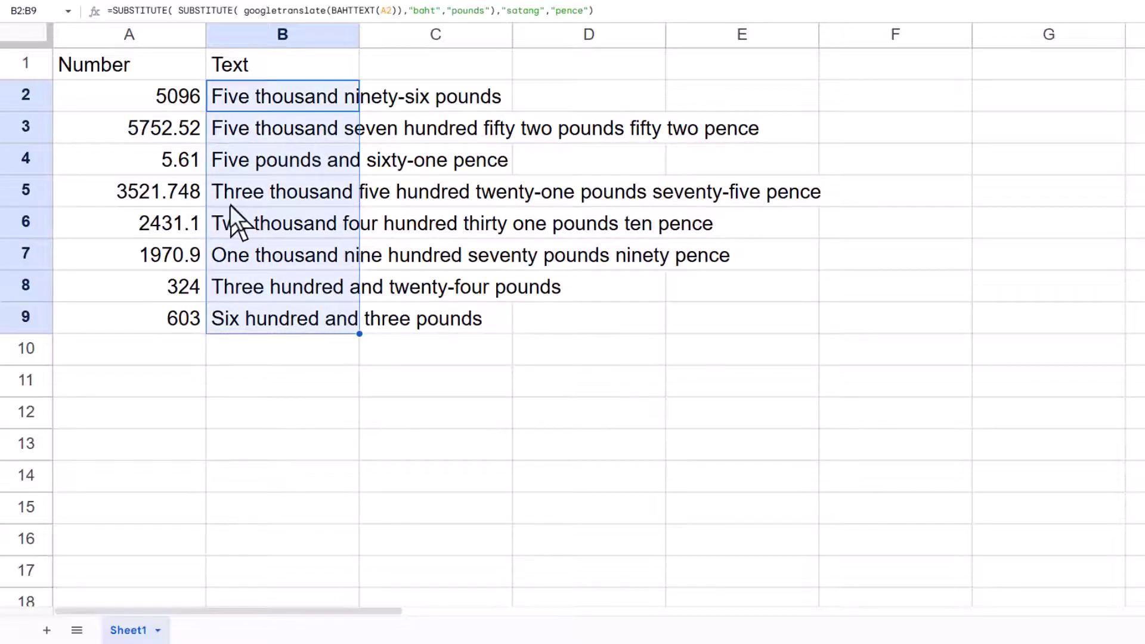
{"action": "left_click", "coordinate": [186, 193]}
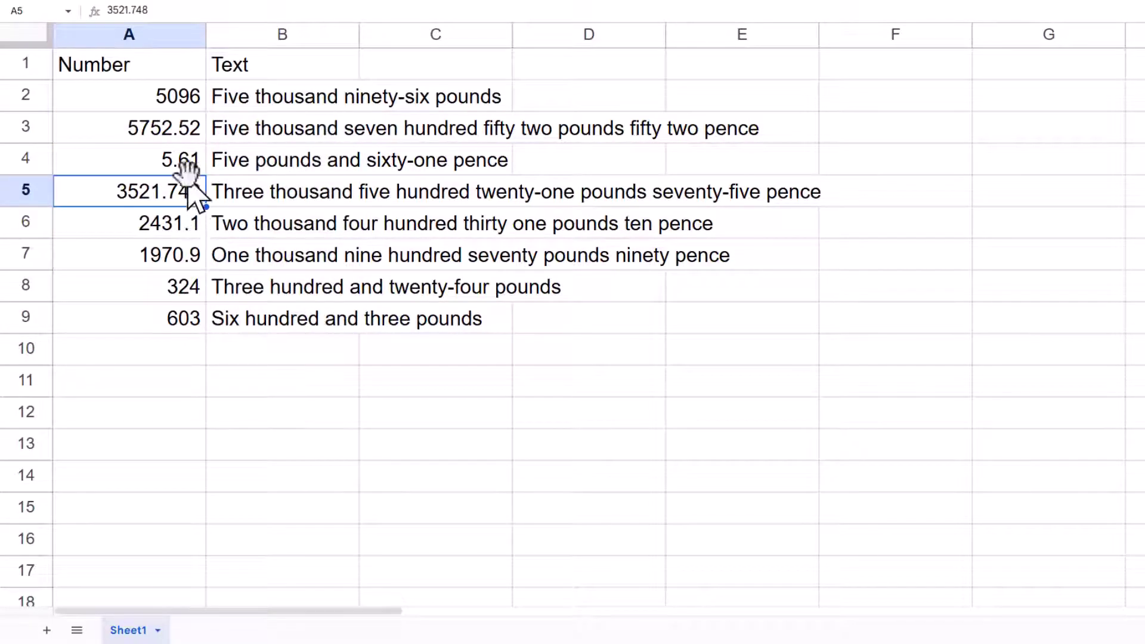
{"action": "left_click", "coordinate": [189, 167]}
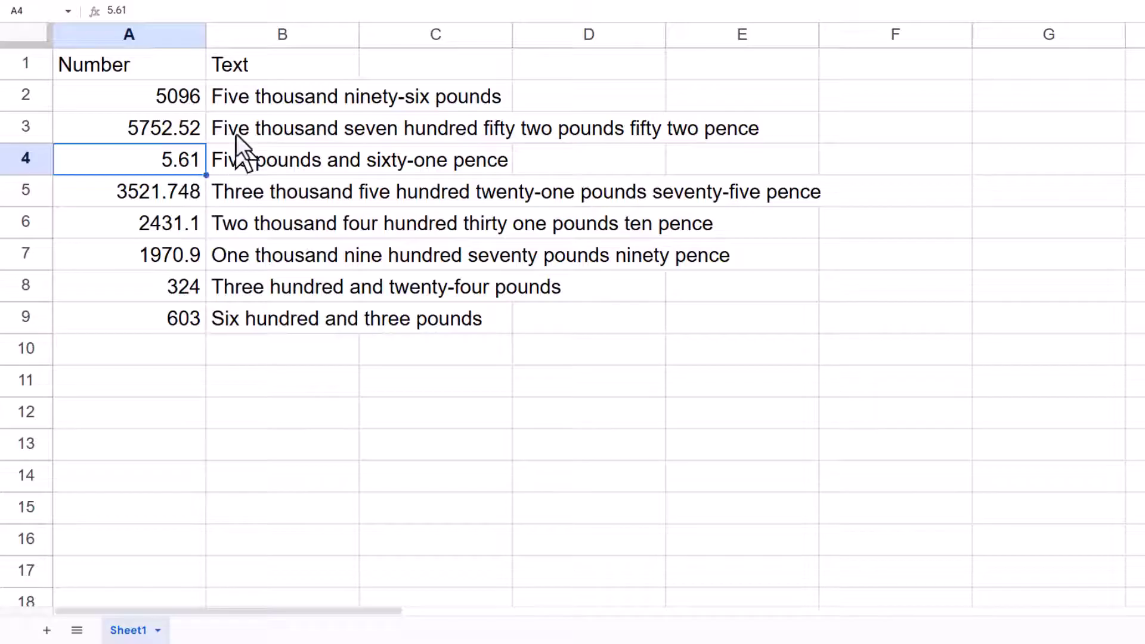
Step: Bold the Number and Text headers in A1:B1 and review B2's formula
{"action": "left_click", "coordinate": [260, 84]}
{"action": "left_click", "coordinate": [260, 73], "text": "shift"}
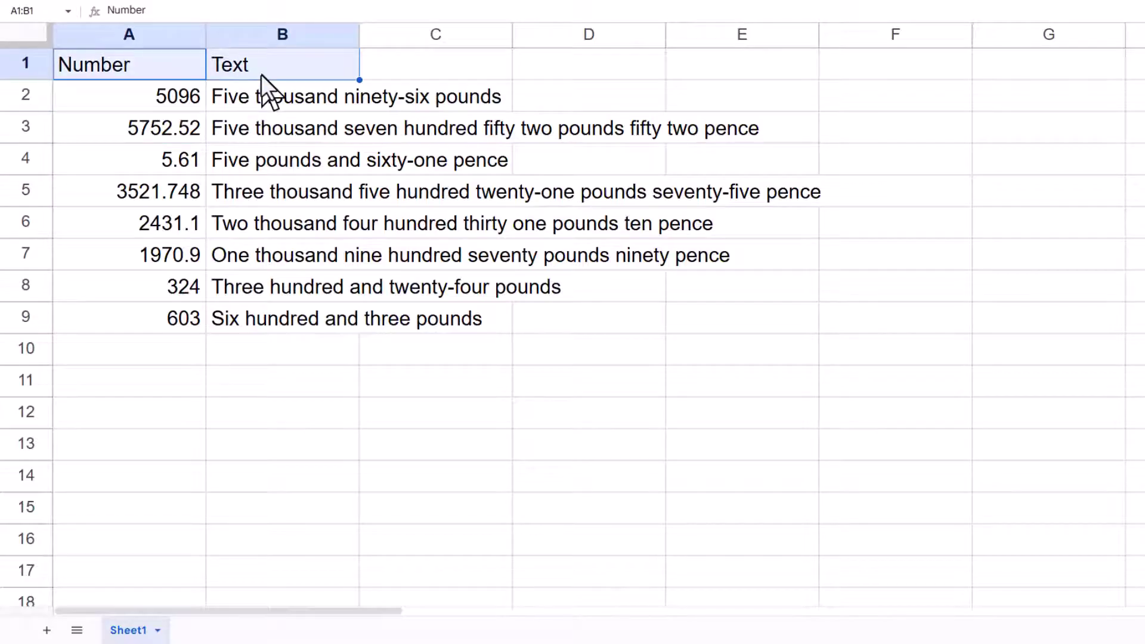
{"action": "key", "text": "ctrl+b"}
{"action": "key", "text": "Down"}
{"action": "key", "text": "Right"}
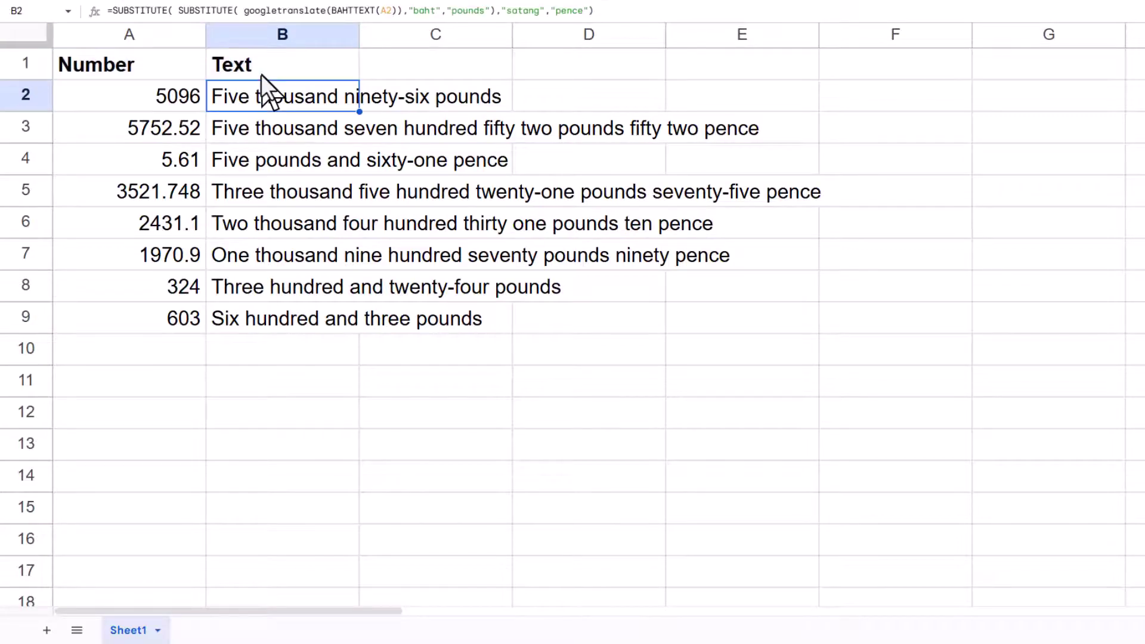
{"action": "key", "text": "Return"}
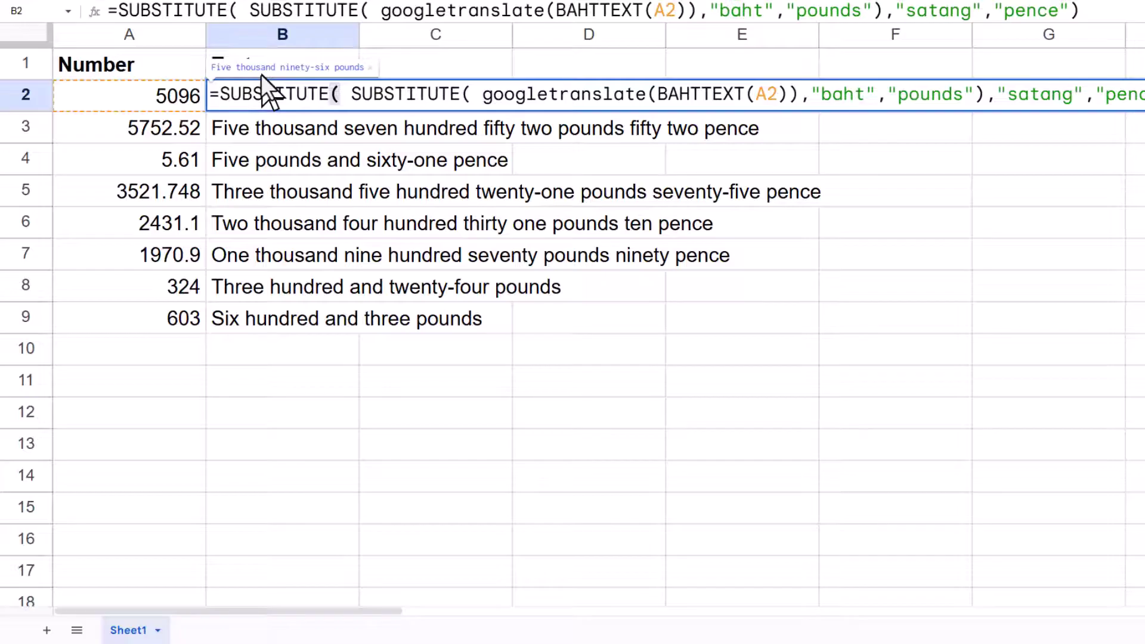
{"action": "key", "text": "Escape"}
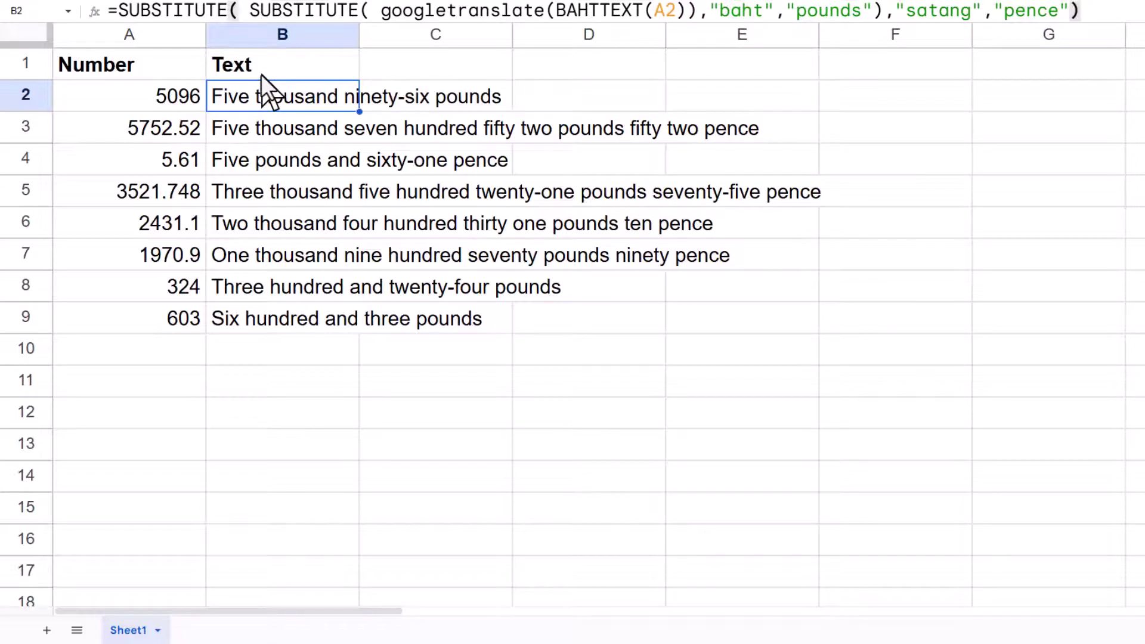